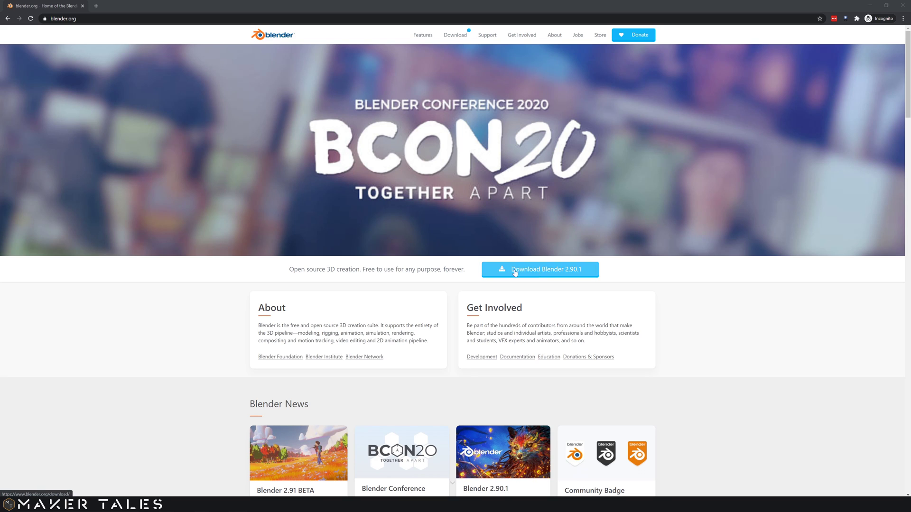
- Download the Windows 64-bit build of Blender 2.91.0 Beta from the experimental daily builds page
{"action": "left_click", "coordinate": [567, 274]}
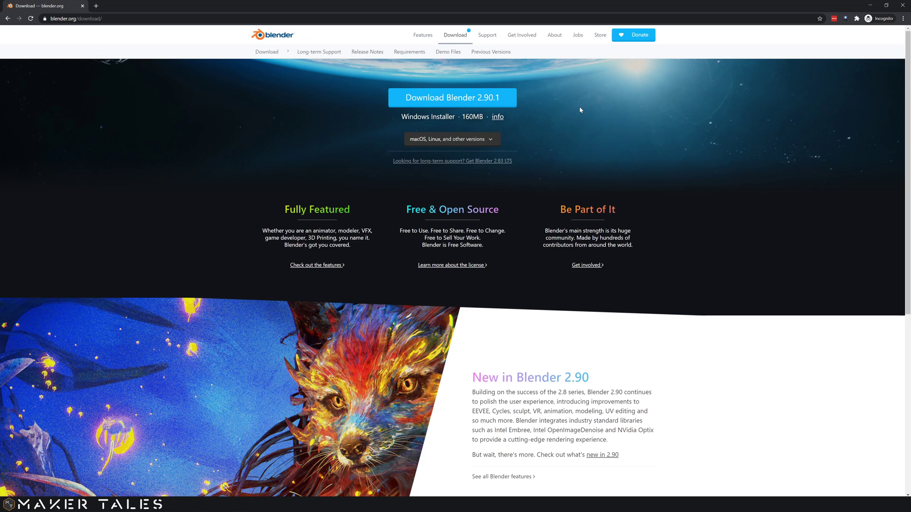
{"action": "scroll", "coordinate": [579, 106], "scroll_direction": "down", "scroll_amount": 6}
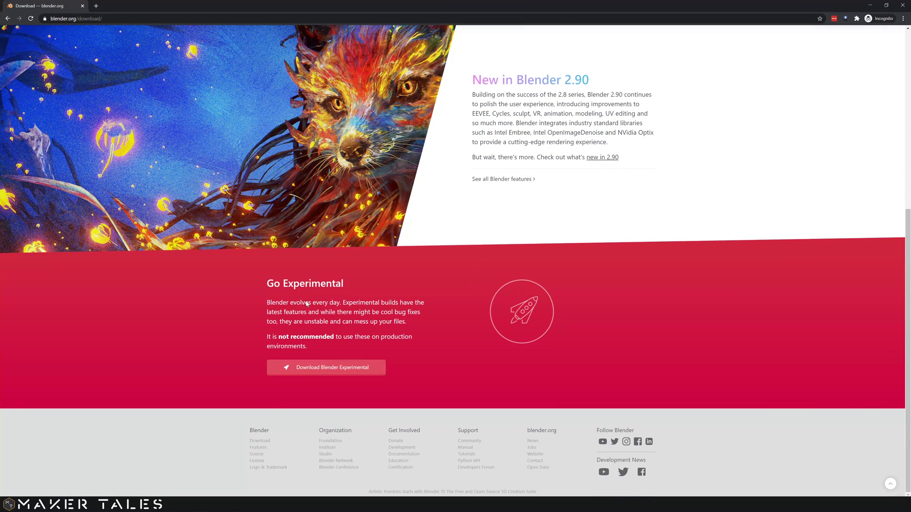
{"action": "left_click", "coordinate": [334, 368]}
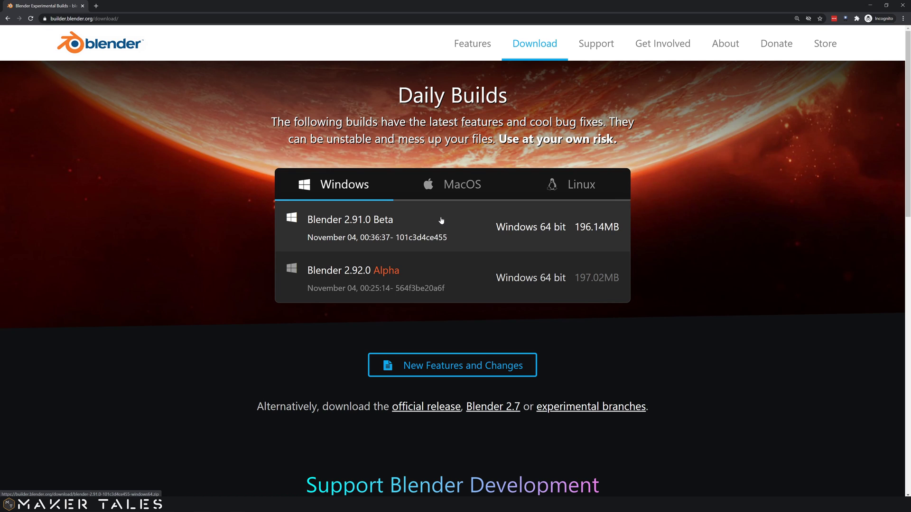
{"action": "left_click", "coordinate": [374, 228]}
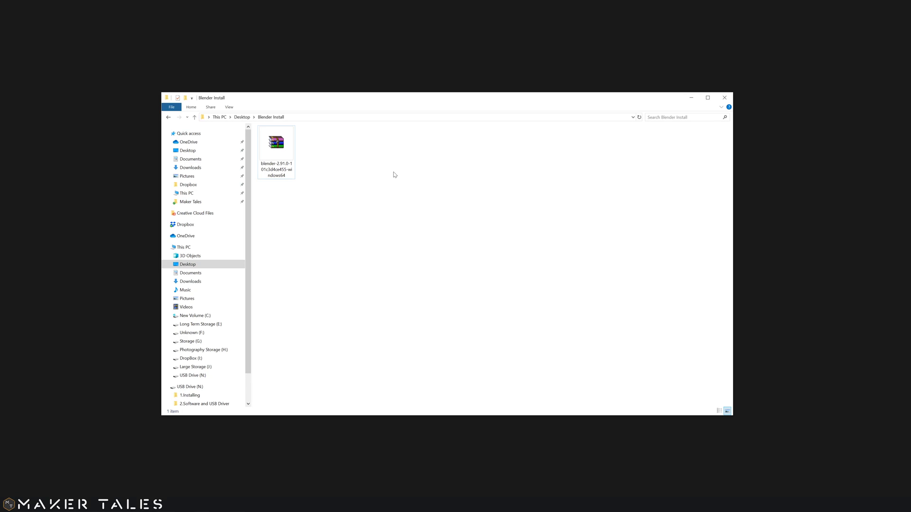
- Extract the downloaded blender-2.91.0 windows64 archive directly into the Blender Install folder
{"action": "left_click", "coordinate": [285, 154]}
{"action": "right_click", "coordinate": [279, 146]}
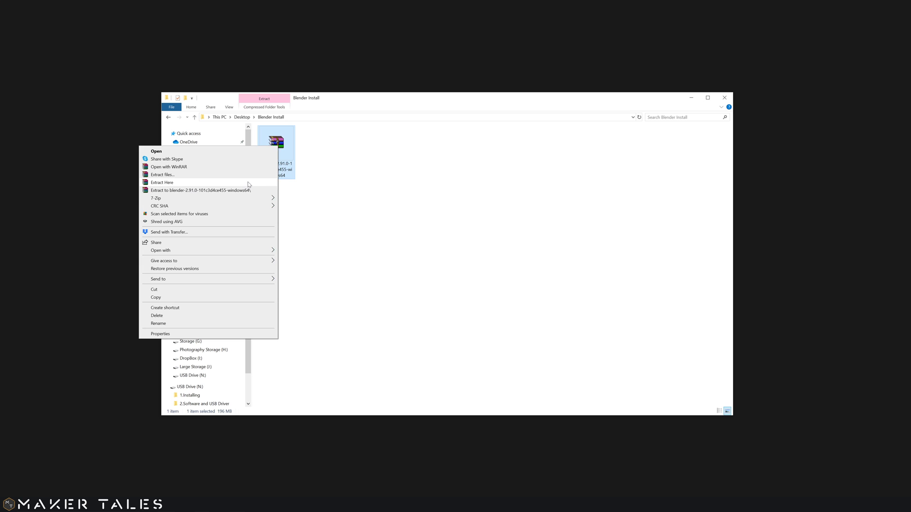
{"action": "mouse_move", "coordinate": [248, 200]}
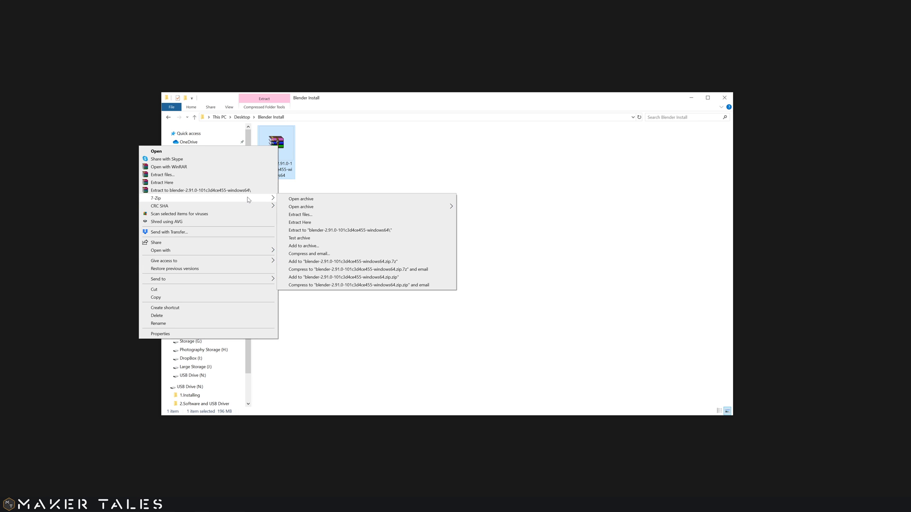
{"action": "left_click", "coordinate": [241, 184]}
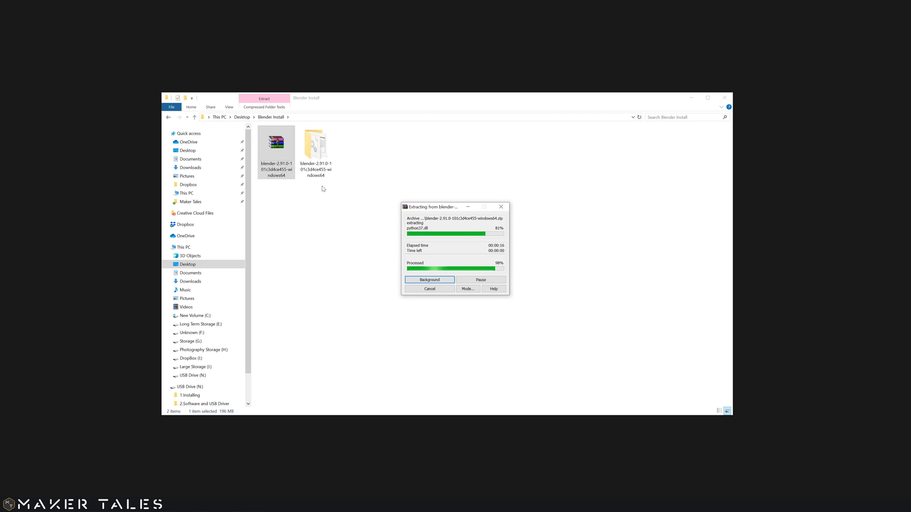
- Create a desktop shortcut to the blender application inside the extracted blender-2.91.0 folder
{"action": "double_click", "coordinate": [316, 150]}
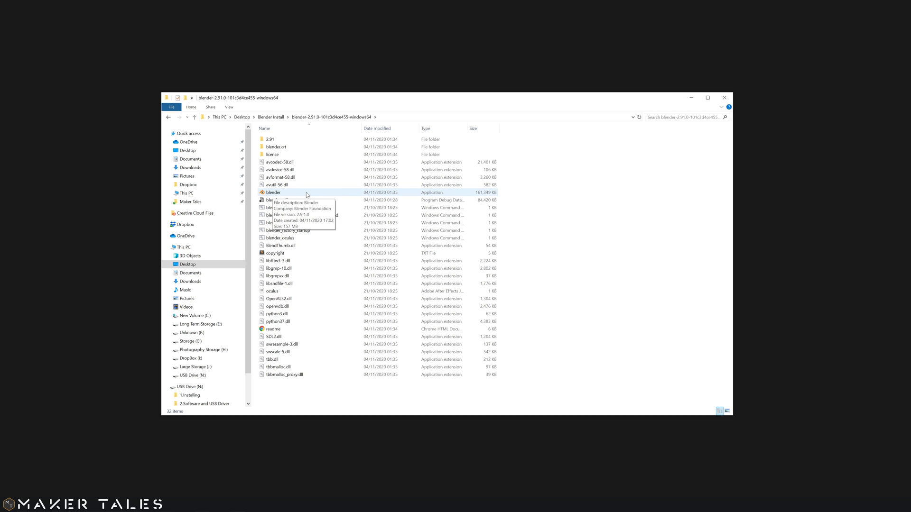
{"action": "right_click", "coordinate": [277, 194]}
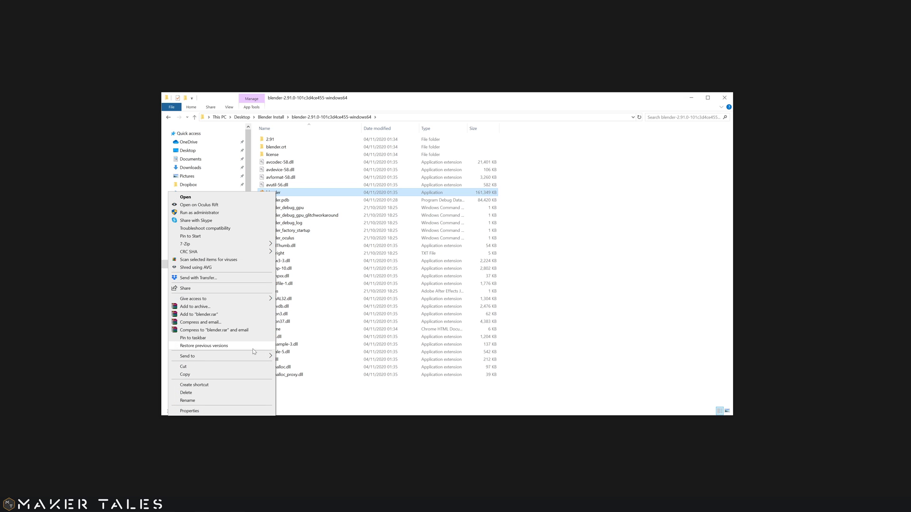
{"action": "mouse_move", "coordinate": [256, 356]}
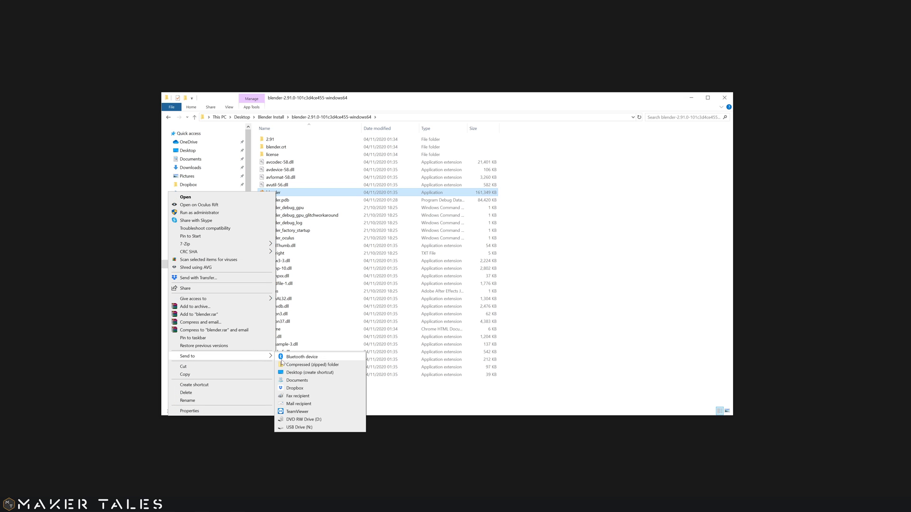
{"action": "left_click", "coordinate": [303, 373]}
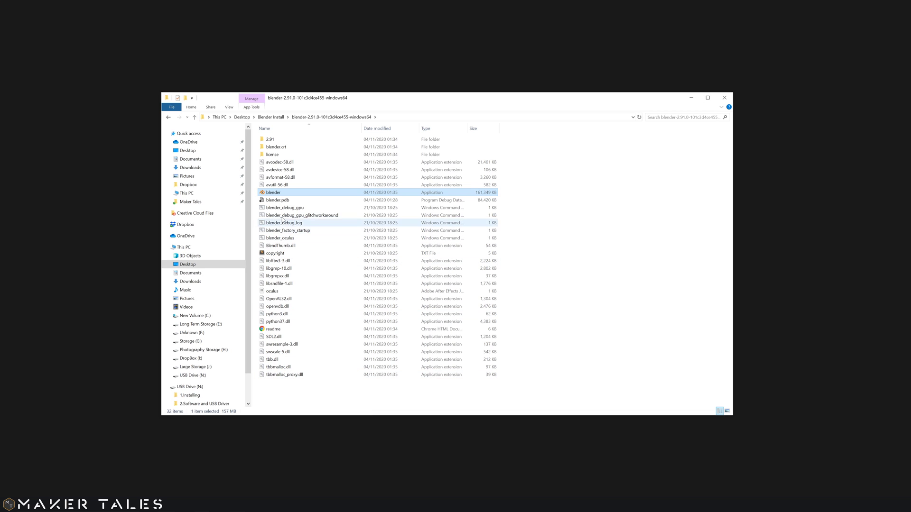
- Launch the extracted Blender application and save its quick setup with the spacebar action set to Search
{"action": "double_click", "coordinate": [274, 192]}
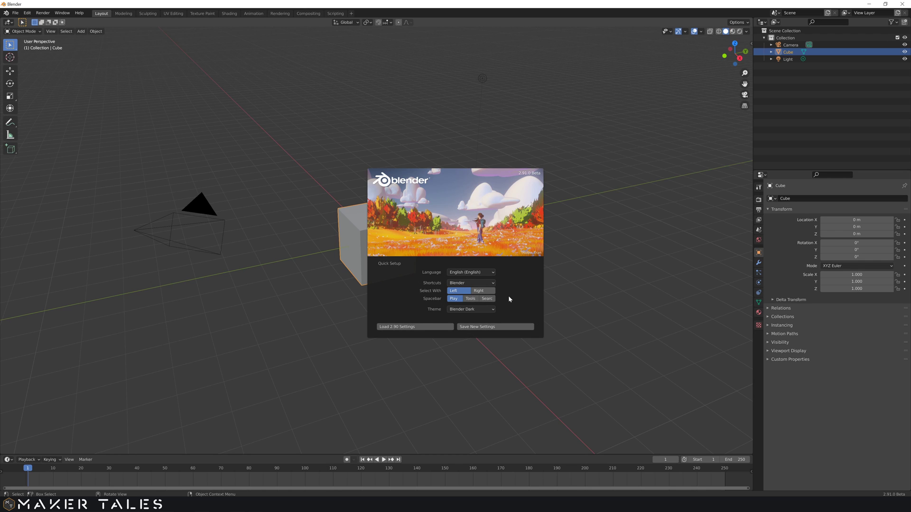
{"action": "left_click", "coordinate": [493, 300]}
{"action": "left_click", "coordinate": [482, 327]}
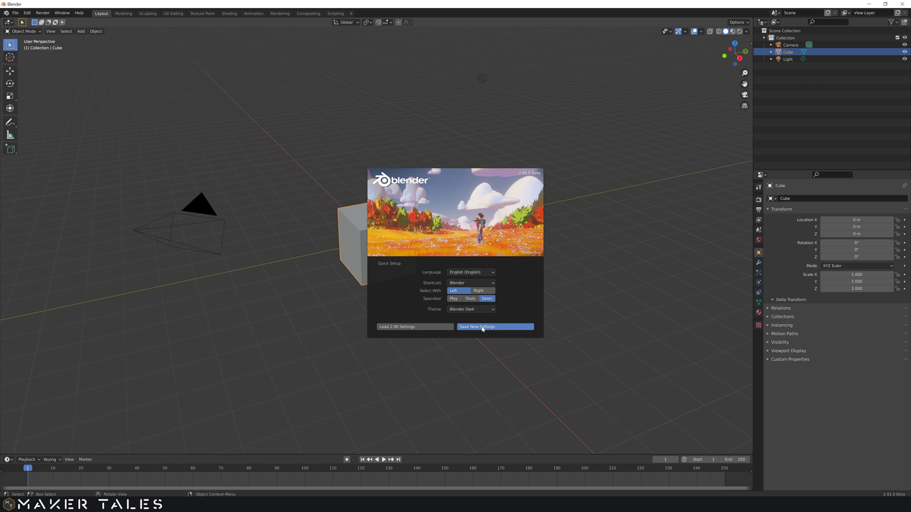
{"action": "left_click", "coordinate": [585, 246]}
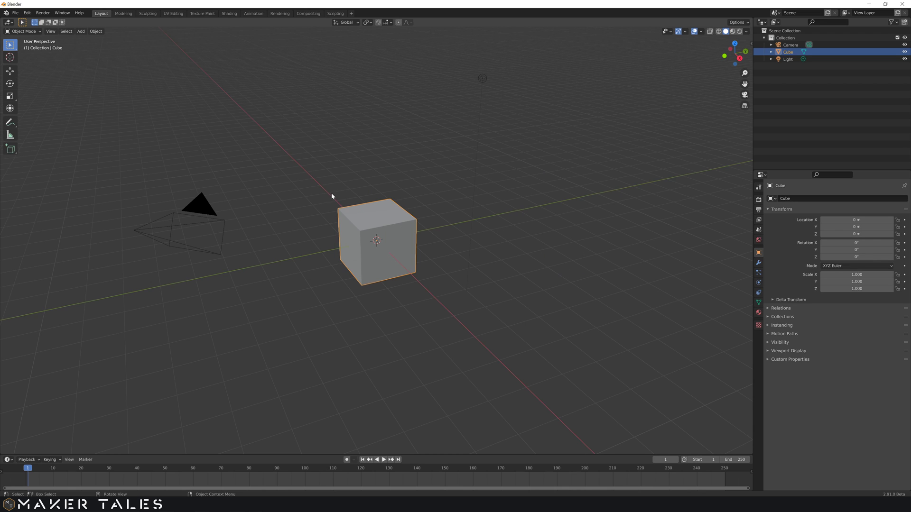
- Check the keymap settings in the preferences and set the interface resolution scale to 1.25
{"action": "left_click", "coordinate": [27, 13]}
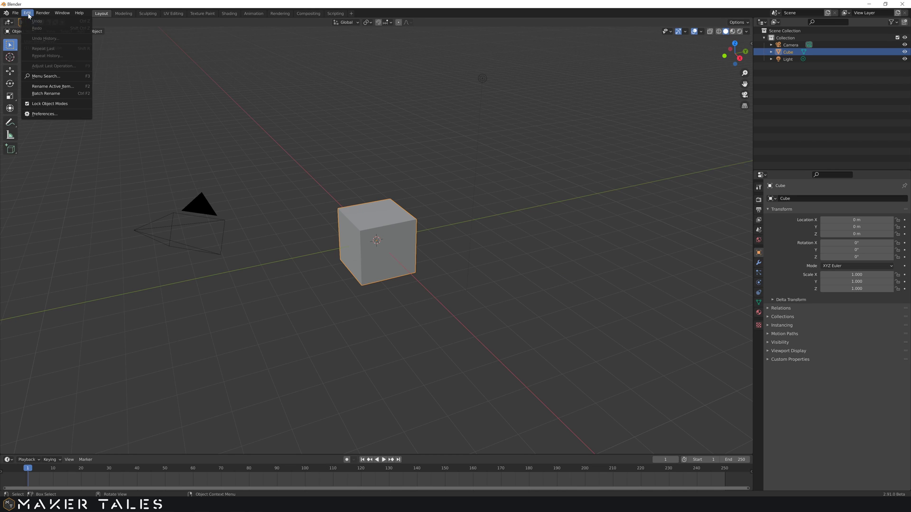
{"action": "left_click", "coordinate": [38, 114]}
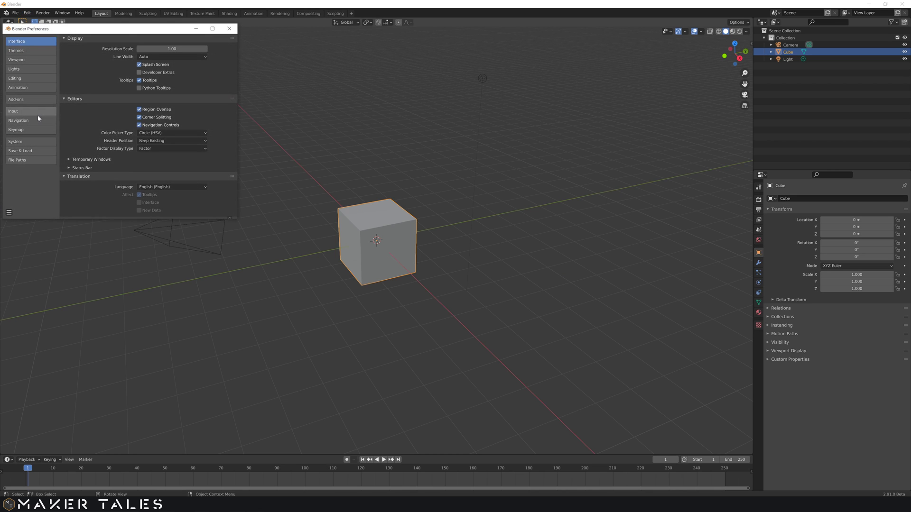
{"action": "left_click", "coordinate": [12, 131]}
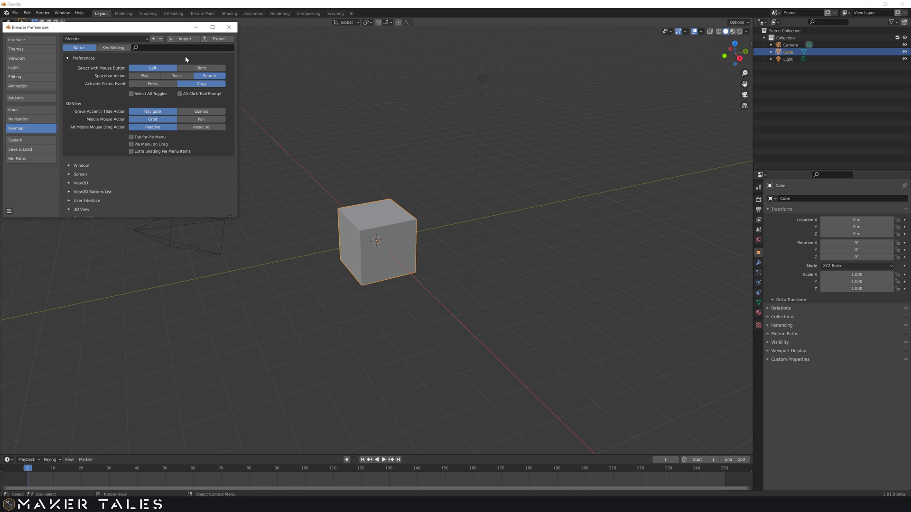
{"action": "left_click", "coordinate": [25, 41]}
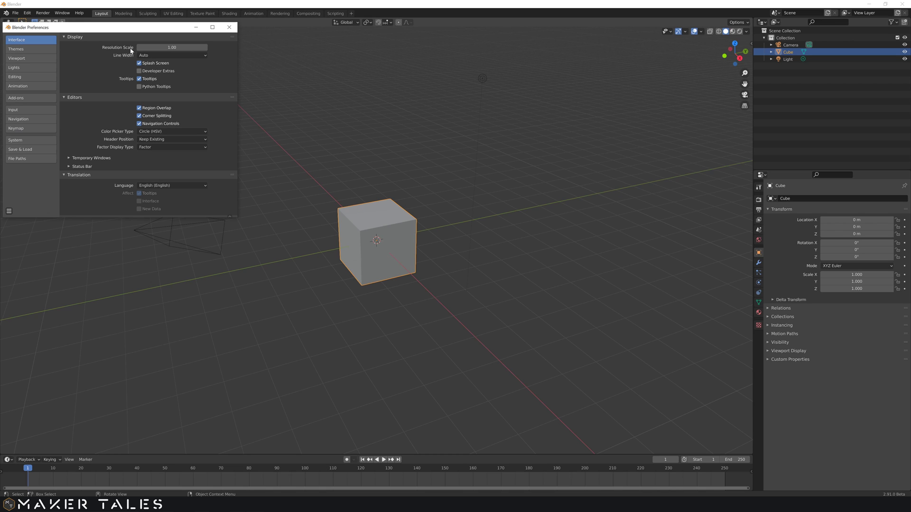
{"action": "left_click", "coordinate": [157, 47]}
{"action": "type", "text": "1.25"}
{"action": "key", "text": "Return"}
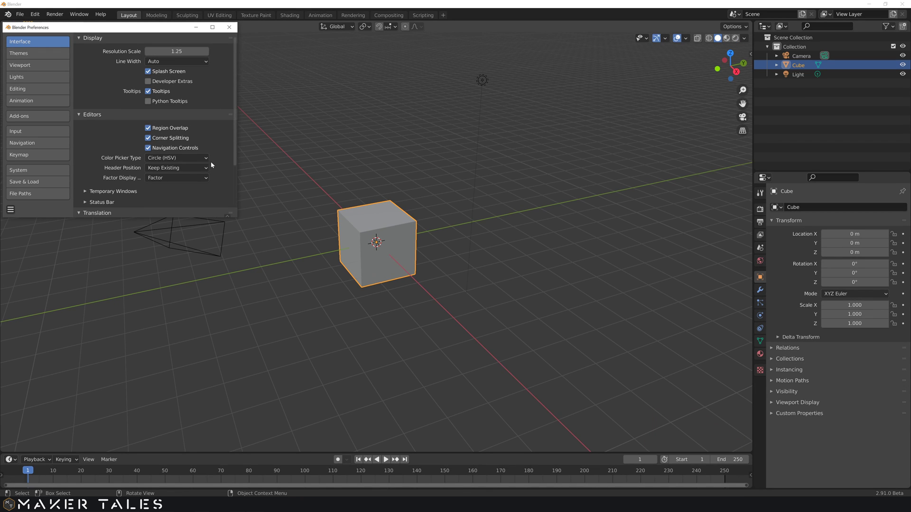
- Enlarge the preferences window and set the interface line width to Thick
{"action": "left_click_drag", "start_coordinate": [235, 218], "coordinate": [309, 224]}
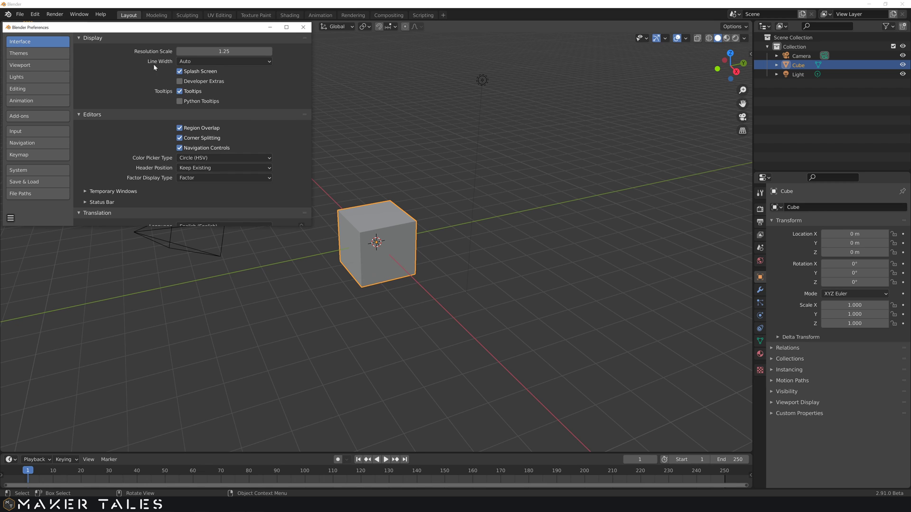
{"action": "left_click", "coordinate": [220, 62]}
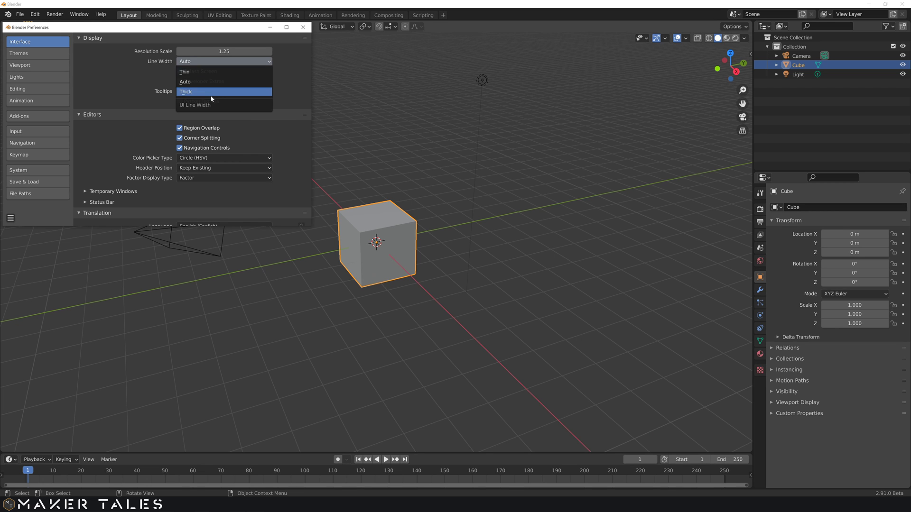
{"action": "left_click", "coordinate": [210, 95]}
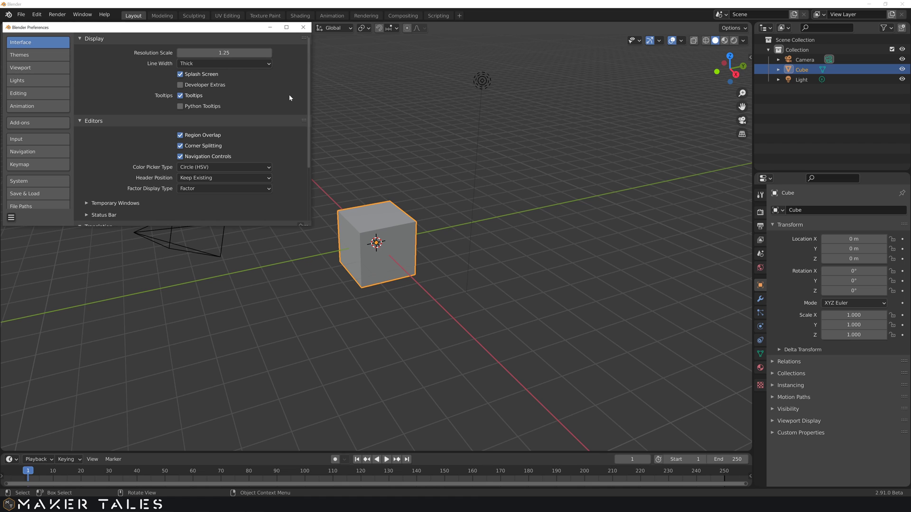
- Change the theme's 3D Viewport Wire Edit colour to a bright blue
{"action": "left_click", "coordinate": [33, 57]}
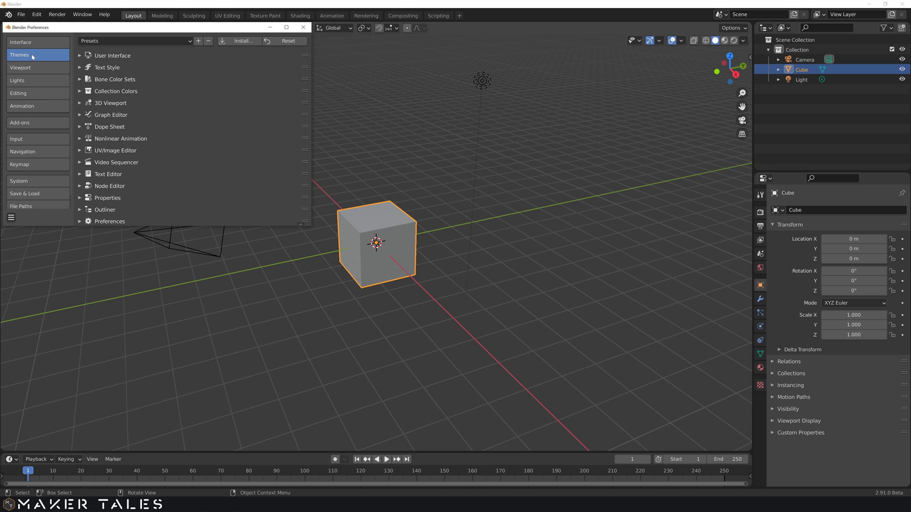
{"action": "left_click", "coordinate": [81, 103]}
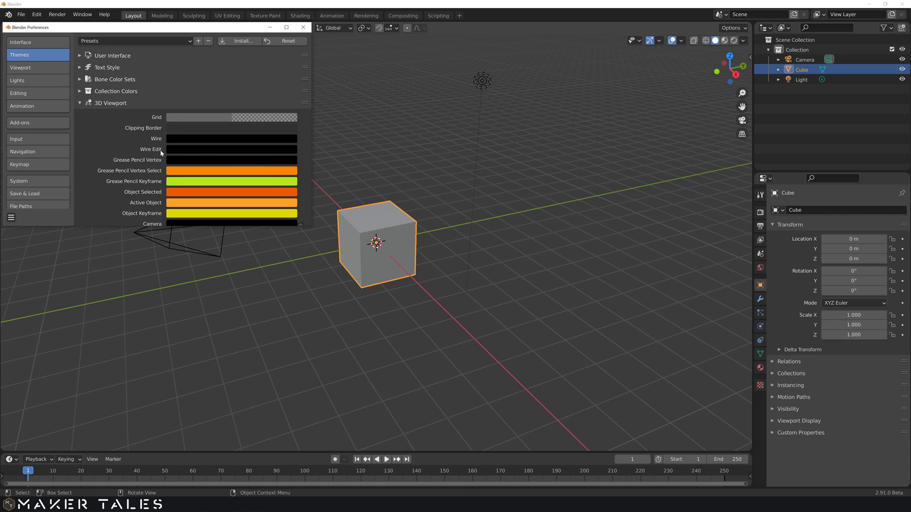
{"action": "left_click", "coordinate": [185, 149]}
{"action": "scroll", "coordinate": [252, 37], "scroll_direction": "up", "scroll_amount": 2}
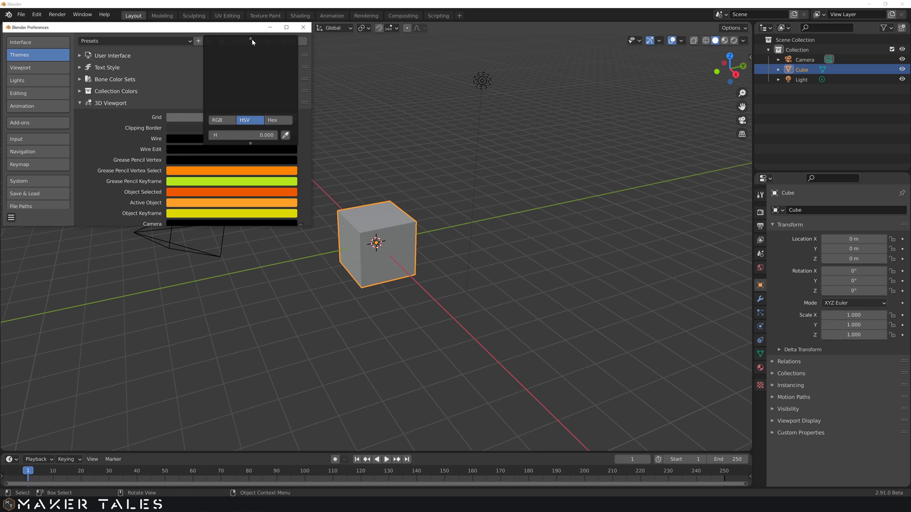
{"action": "scroll", "coordinate": [253, 40], "scroll_direction": "up", "scroll_amount": 1}
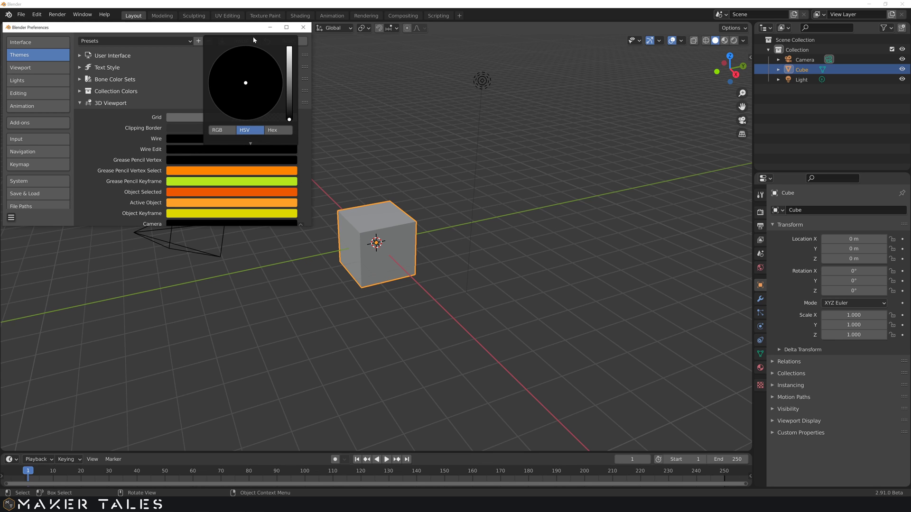
{"action": "mouse_move", "coordinate": [289, 112]}
{"action": "left_mouse_down"}
{"action": "mouse_move", "coordinate": [289, 46]}
{"action": "mouse_move", "coordinate": [258, 48]}
{"action": "left_mouse_up"}
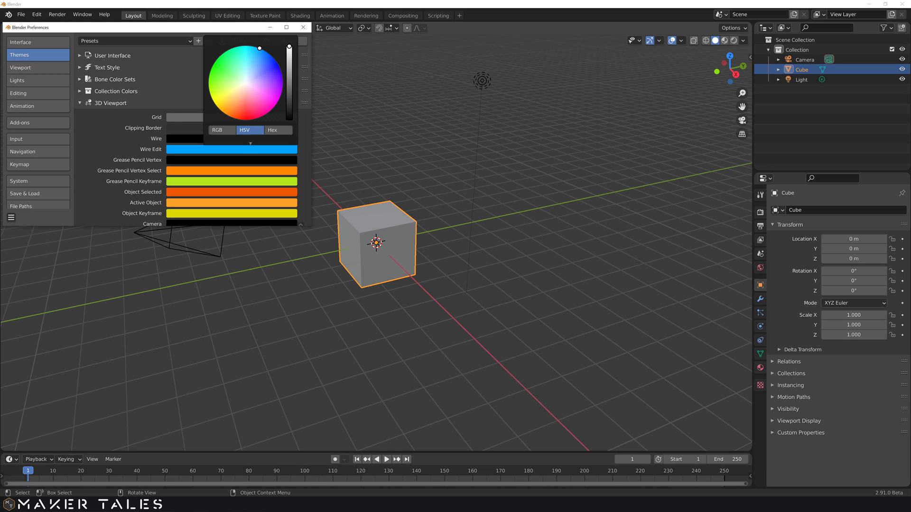
- Set the 3D Viewport theme's vertex size to 4 px
{"action": "scroll", "coordinate": [110, 127], "scroll_direction": "down", "scroll_amount": 20}
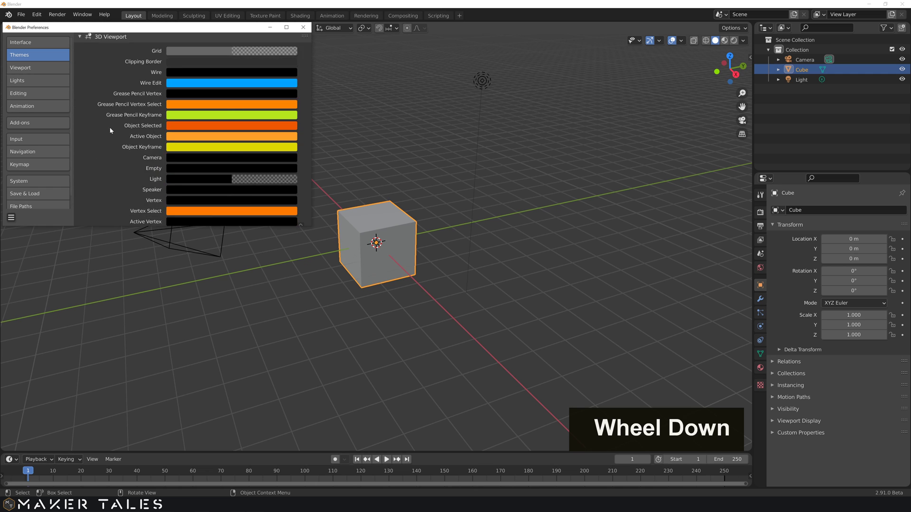
{"action": "scroll", "coordinate": [109, 126], "scroll_direction": "down", "scroll_amount": 20}
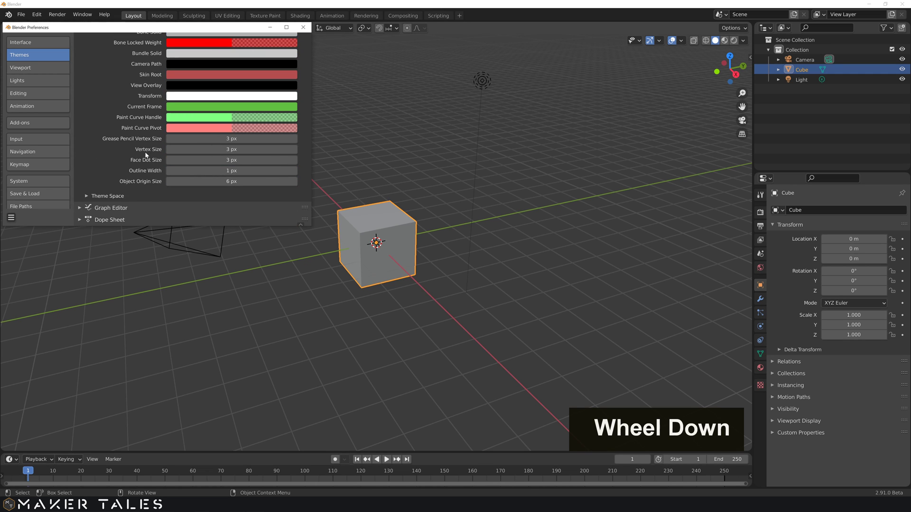
{"action": "left_click", "coordinate": [225, 150]}
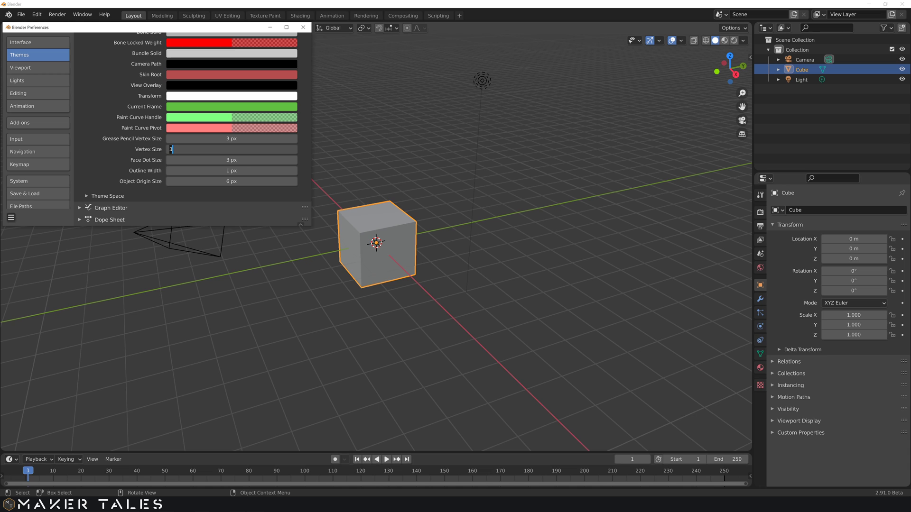
{"action": "type", "text": "4"}
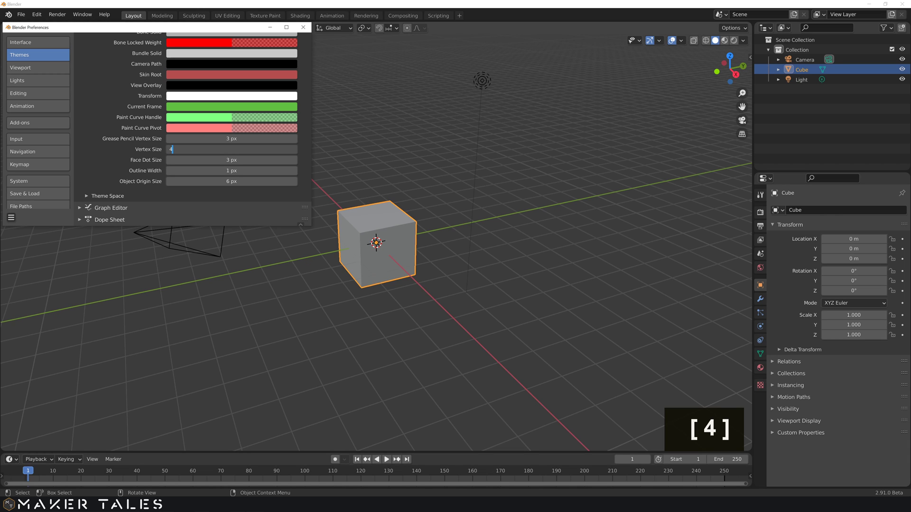
{"action": "left_click", "coordinate": [98, 158]}
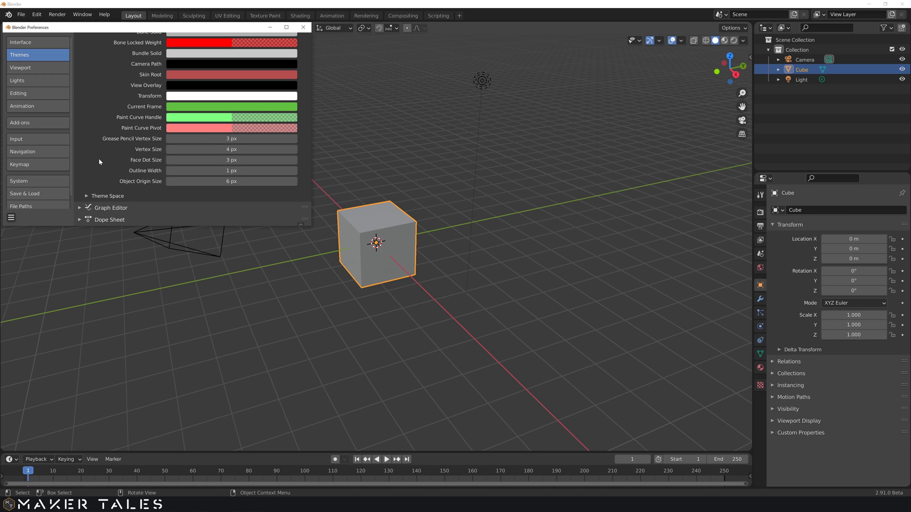
- Raise the undo steps to 256 in the system memory and limits preferences
{"action": "left_click", "coordinate": [44, 180]}
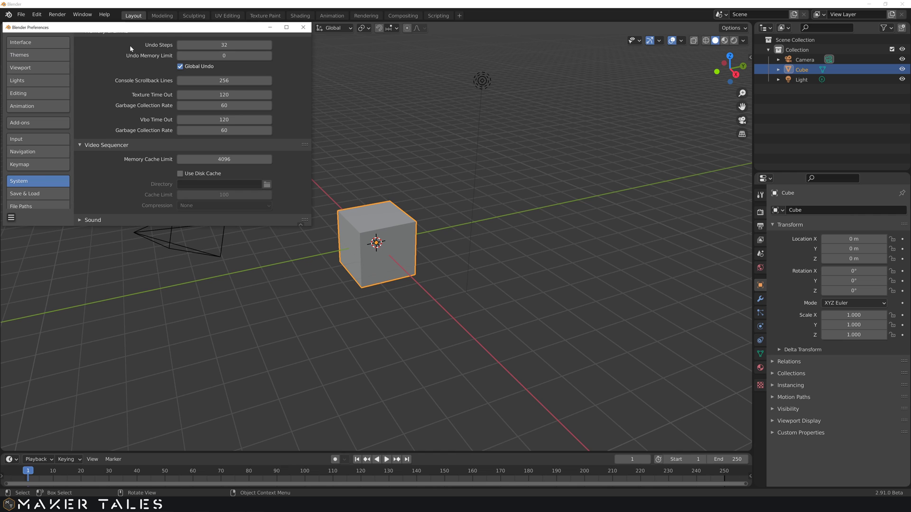
{"action": "scroll", "coordinate": [131, 47], "scroll_direction": "up", "scroll_amount": 2}
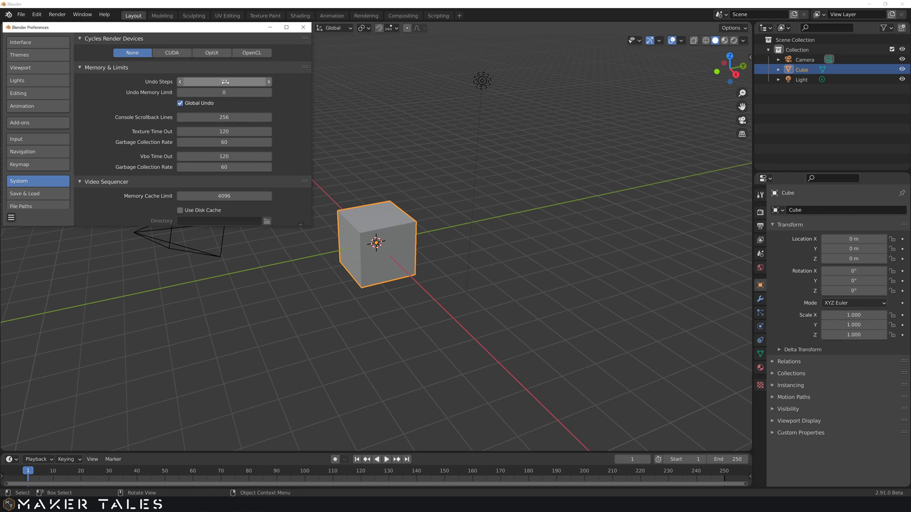
{"action": "left_click_drag", "start_coordinate": [224, 81], "coordinate": [251, 82]}
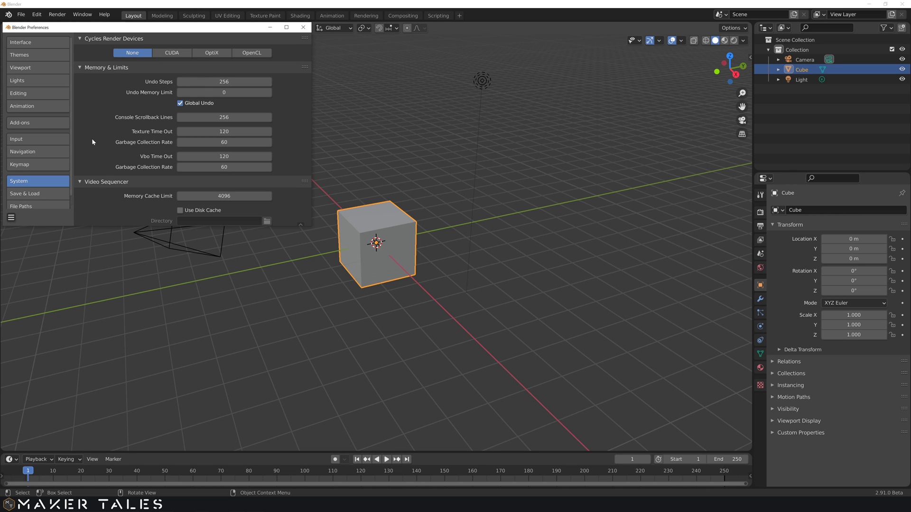
- Save the current preferences and close the preferences window
{"action": "left_click", "coordinate": [11, 218]}
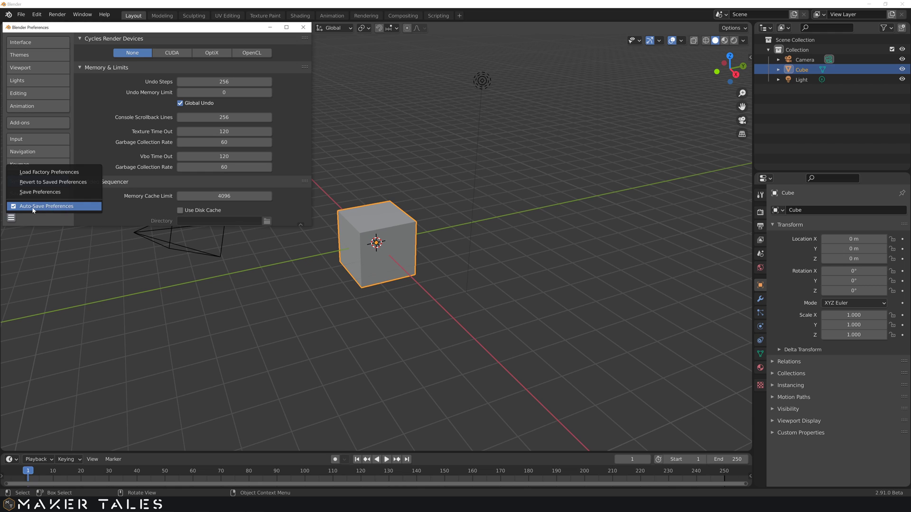
{"action": "left_click", "coordinate": [40, 192]}
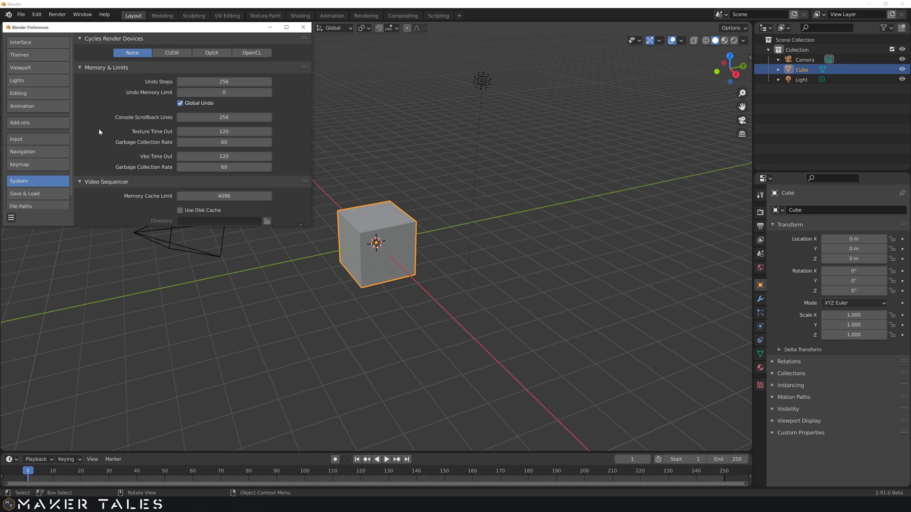
{"action": "key", "text": "alt+F4"}
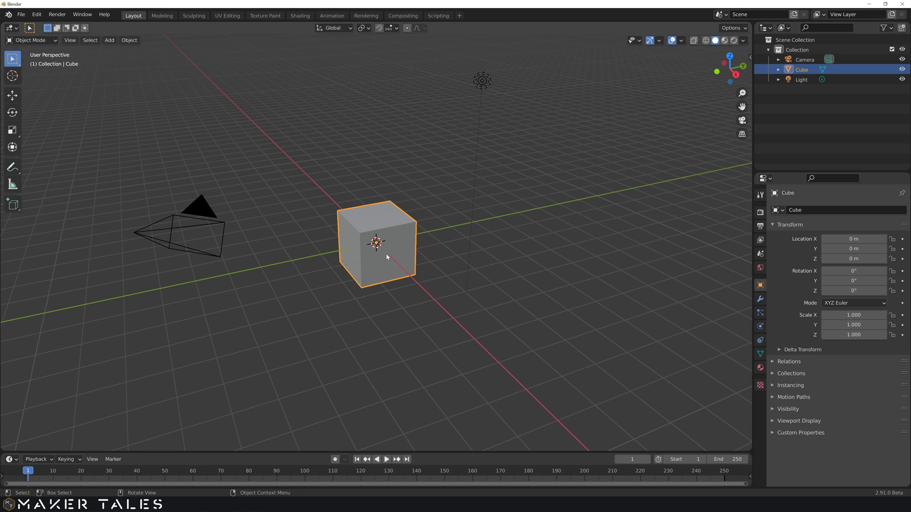
- Examine the default cube by zooming in and out, orbiting around it and panning the 3D viewport
{"action": "scroll", "coordinate": [385, 255], "scroll_direction": "up", "scroll_amount": 8}
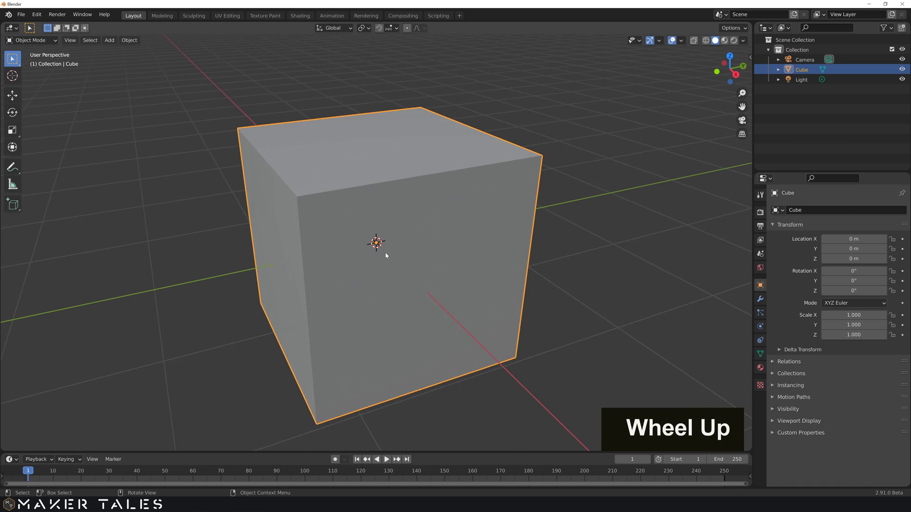
{"action": "scroll", "coordinate": [385, 255], "scroll_direction": "down", "scroll_amount": 8}
{"action": "scroll", "coordinate": [385, 255], "scroll_direction": "up", "scroll_amount": 2}
{"action": "scroll", "coordinate": [385, 256], "scroll_direction": "up", "scroll_amount": 5}
{"action": "scroll", "coordinate": [385, 257], "scroll_direction": "down", "scroll_amount": 7}
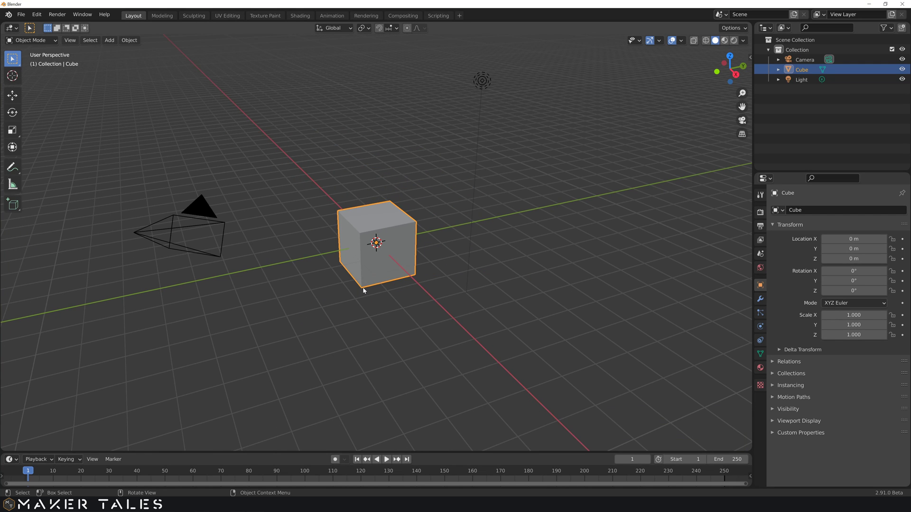
{"action": "mouse_move", "coordinate": [361, 287]}
{"action": "middle_mouse_down"}
{"action": "mouse_move", "coordinate": [412, 194]}
{"action": "mouse_move", "coordinate": [452, 219]}
{"action": "mouse_move", "coordinate": [448, 260]}
{"action": "mouse_move", "coordinate": [280, 291]}
{"action": "mouse_move", "coordinate": [317, 304]}
{"action": "mouse_move", "coordinate": [360, 297]}
{"action": "mouse_move", "coordinate": [359, 315]}
{"action": "mouse_move", "coordinate": [364, 304]}
{"action": "middle_mouse_up"}
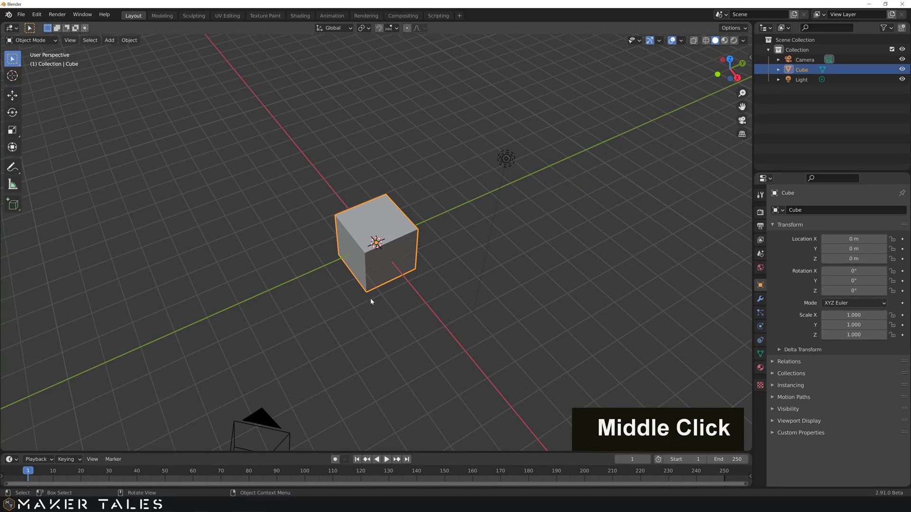
{"action": "key", "text": "shift"}
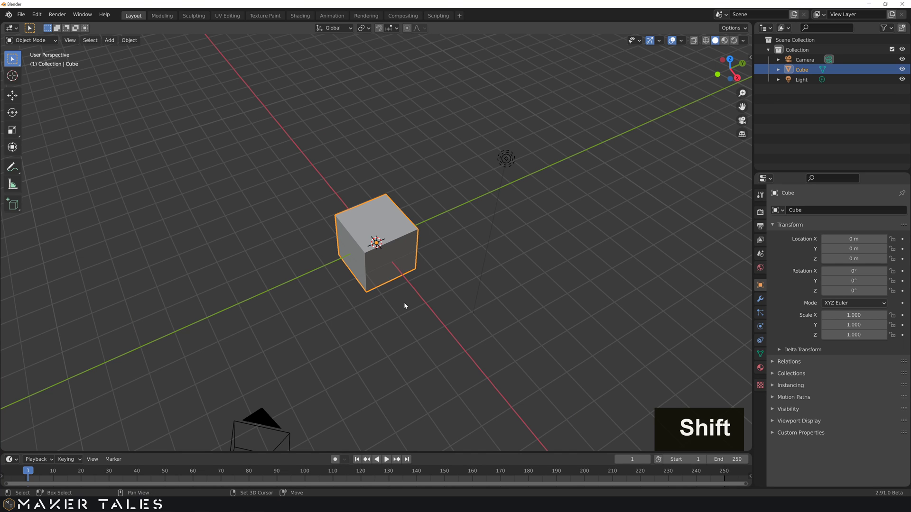
{"action": "mouse_move", "coordinate": [432, 283]}
{"action": "middle_mouse_down", "text": "shift"}
{"action": "mouse_move", "coordinate": [319, 285]}
{"action": "mouse_move", "coordinate": [457, 264]}
{"action": "mouse_move", "coordinate": [550, 275]}
{"action": "mouse_move", "coordinate": [446, 315]}
{"action": "mouse_move", "coordinate": [468, 192]}
{"action": "mouse_move", "coordinate": [456, 280]}
{"action": "mouse_move", "coordinate": [439, 271]}
{"action": "middle_mouse_up", "text": "shift"}
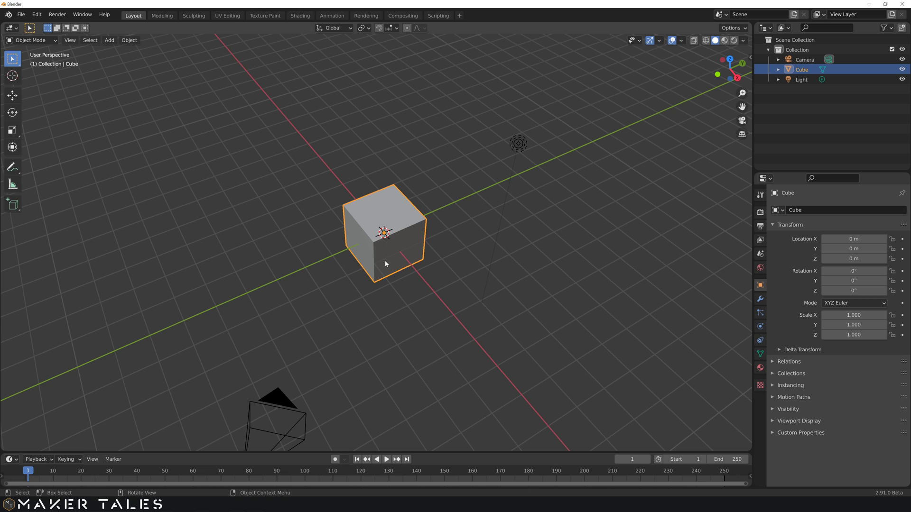
{"action": "key", "text": "ctrl"}
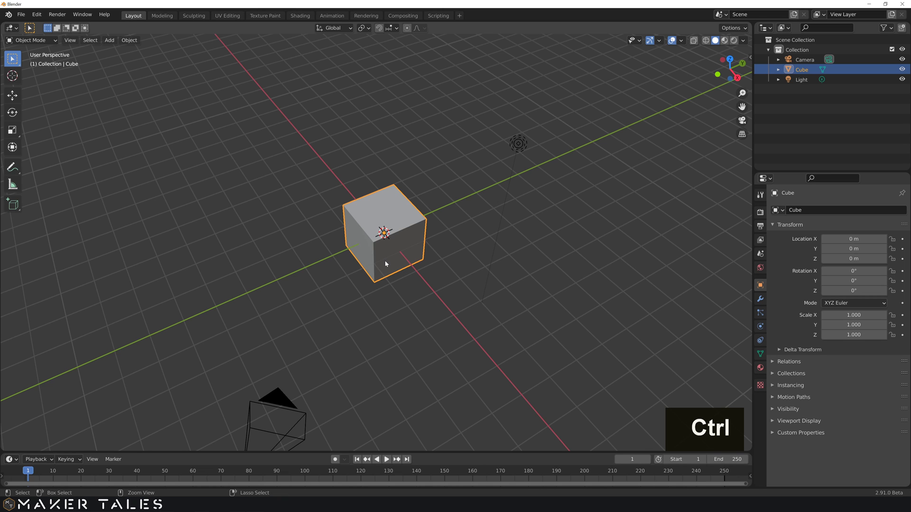
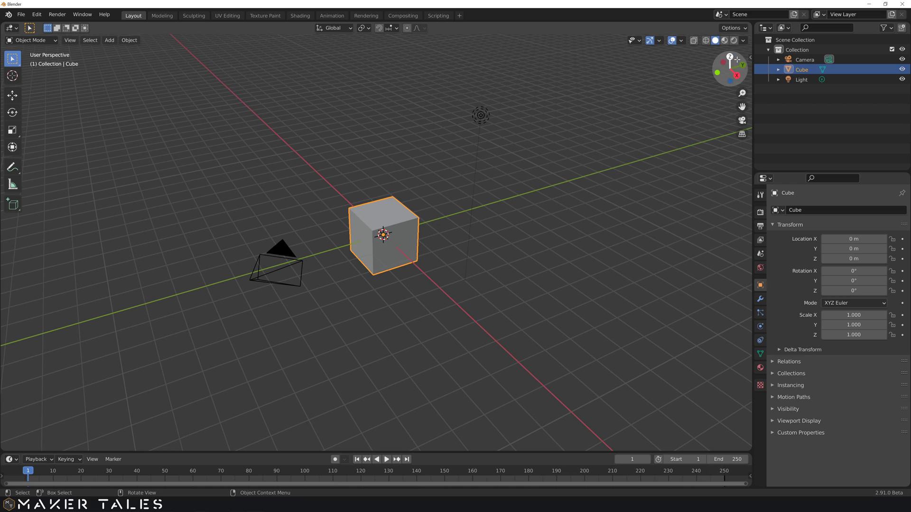
- View the cube from the right, back and front with the navigation gizmo, and return to an angled perspective
{"action": "middle_click_drag", "start_coordinate": [580, 181], "coordinate": [536, 175]}
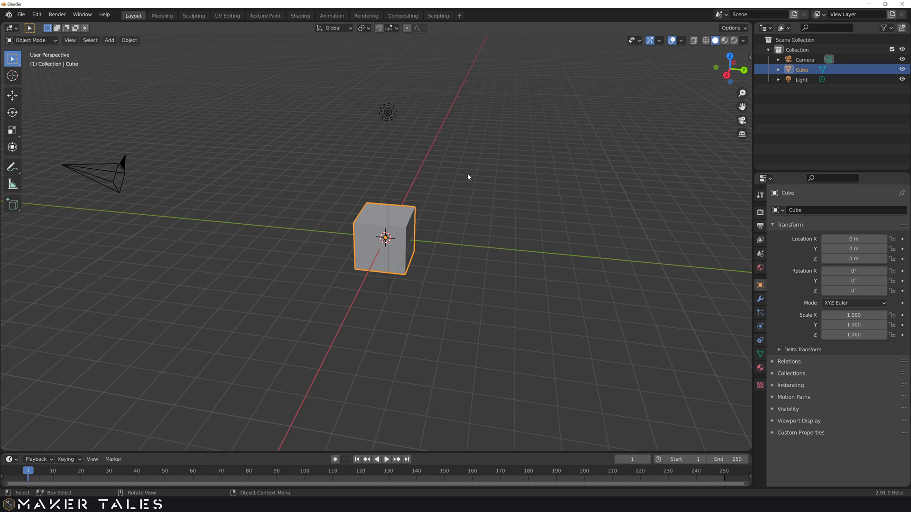
{"action": "left_click", "coordinate": [725, 74]}
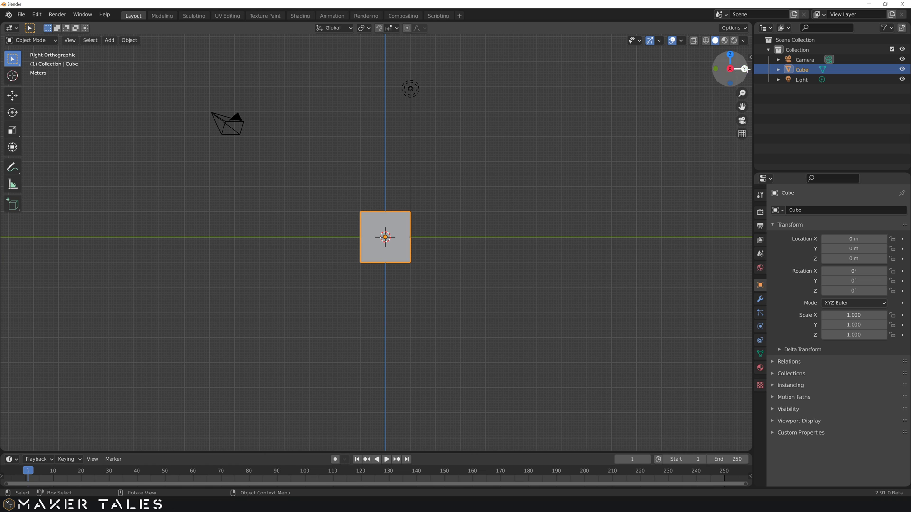
{"action": "left_click", "coordinate": [743, 69]}
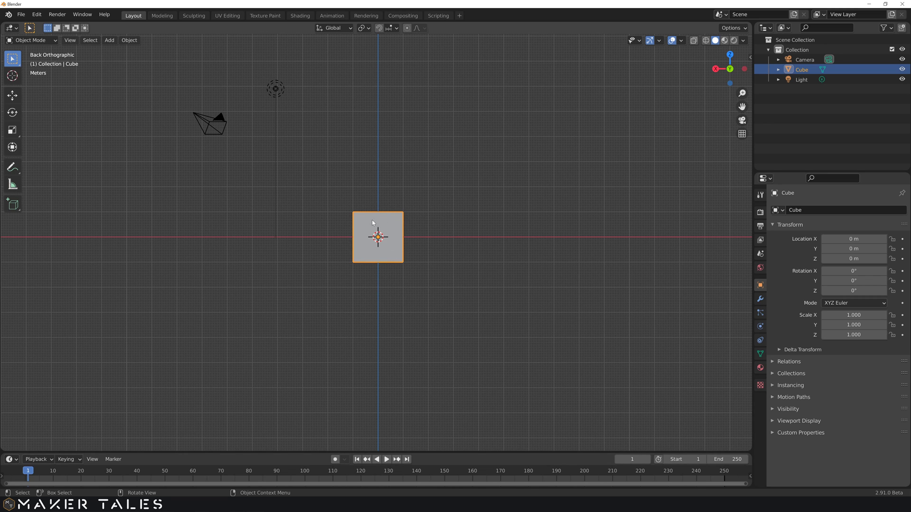
{"action": "left_click", "coordinate": [743, 70]}
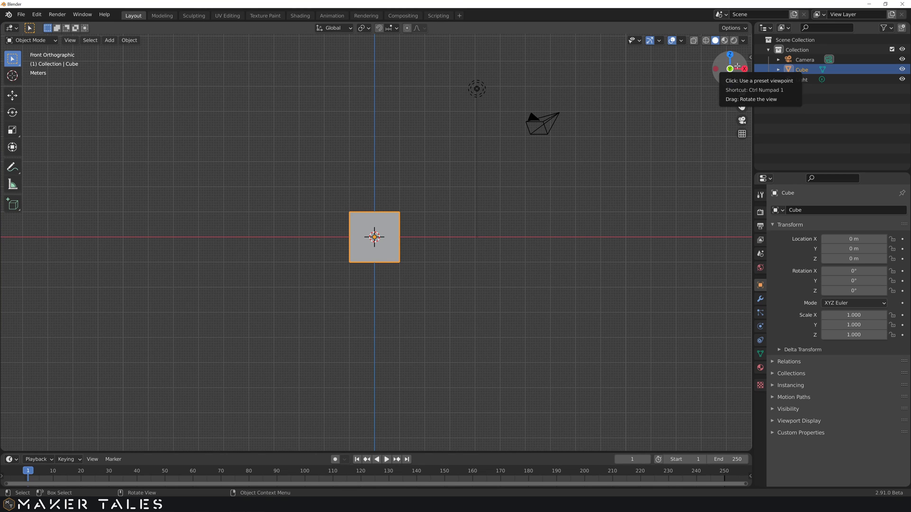
{"action": "middle_click_drag", "start_coordinate": [565, 176], "coordinate": [483, 225]}
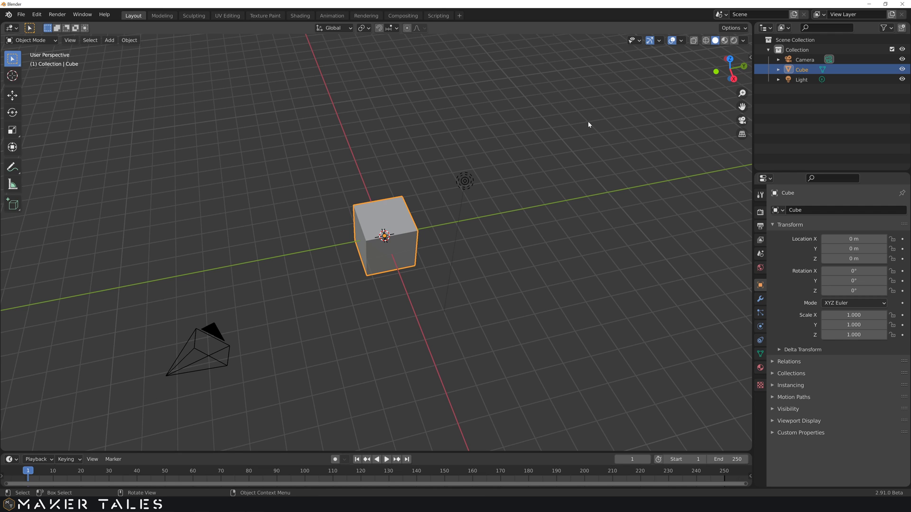
- Switch through the top, bottom, front and right orthographic views of the cube, and orbit back to perspective
{"action": "key", "text": "KP_7"}
{"action": "key", "text": "KP_9"}
{"action": "key", "text": "KP_1"}
{"action": "key", "text": "KP_3"}
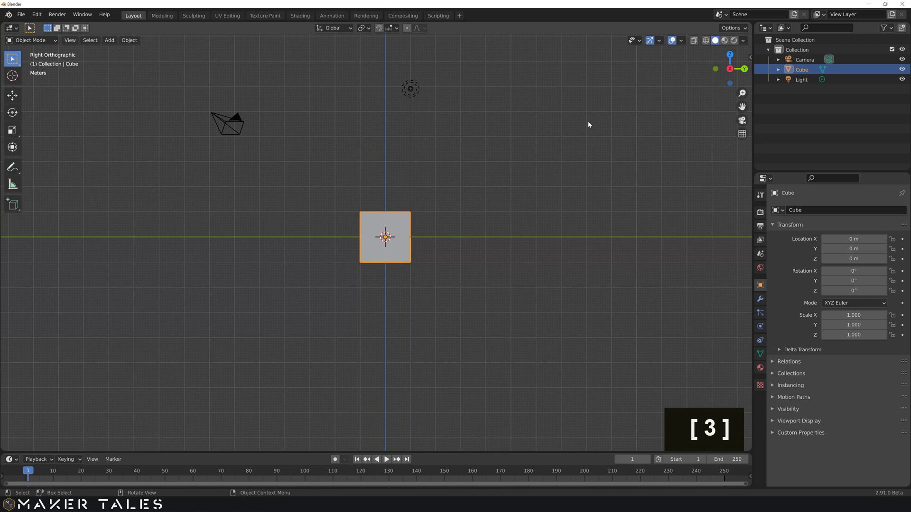
{"action": "middle_click_drag", "start_coordinate": [471, 208], "coordinate": [182, 208]}
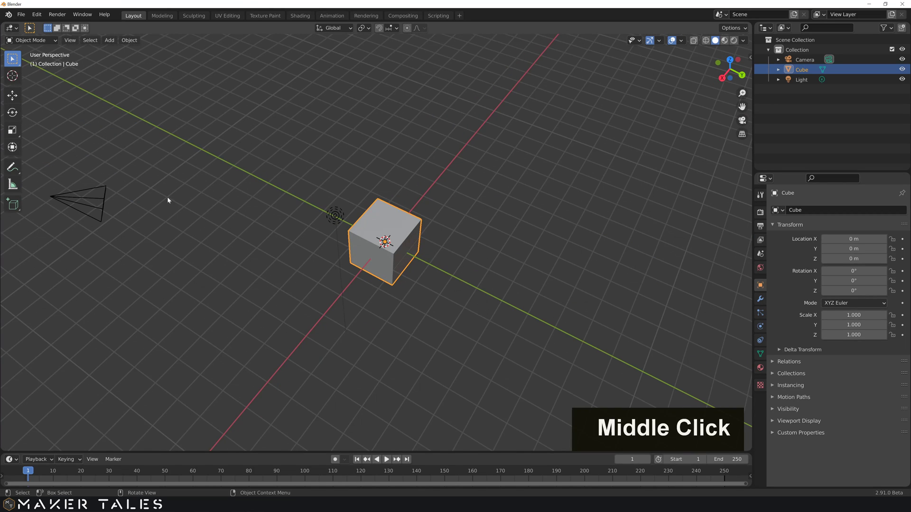
- Look up the Emulate Numpad option in the keyboard input preferences, leave it off and close the preferences window
{"action": "left_click", "coordinate": [36, 15]}
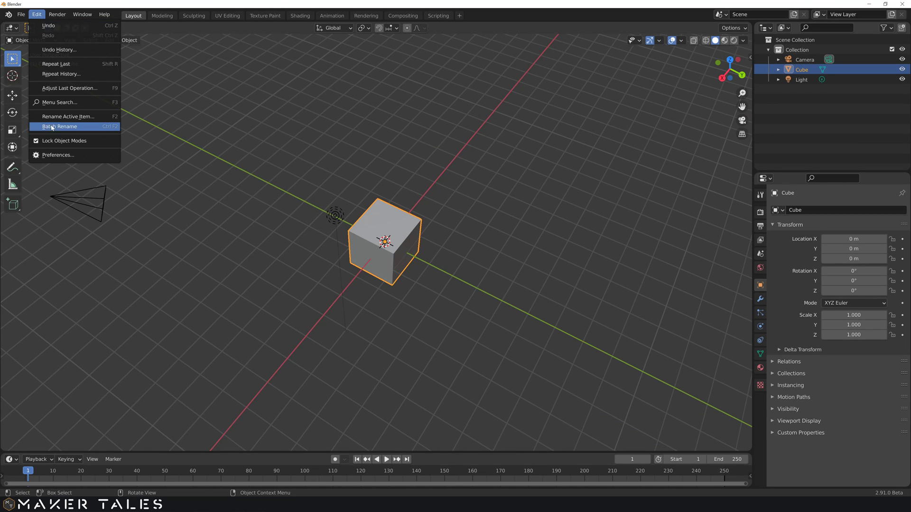
{"action": "left_click", "coordinate": [57, 155]}
{"action": "left_click", "coordinate": [41, 153]}
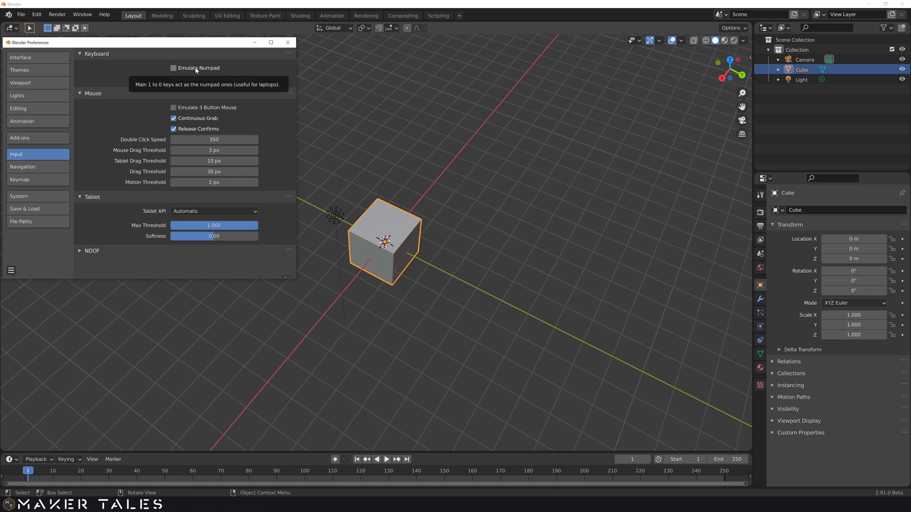
{"action": "left_click", "coordinate": [288, 43]}
- Orbit around the cube and snap the view to the bottom, right and top orthographic directions
{"action": "middle_click_drag", "start_coordinate": [287, 217], "coordinate": [361, 209]}
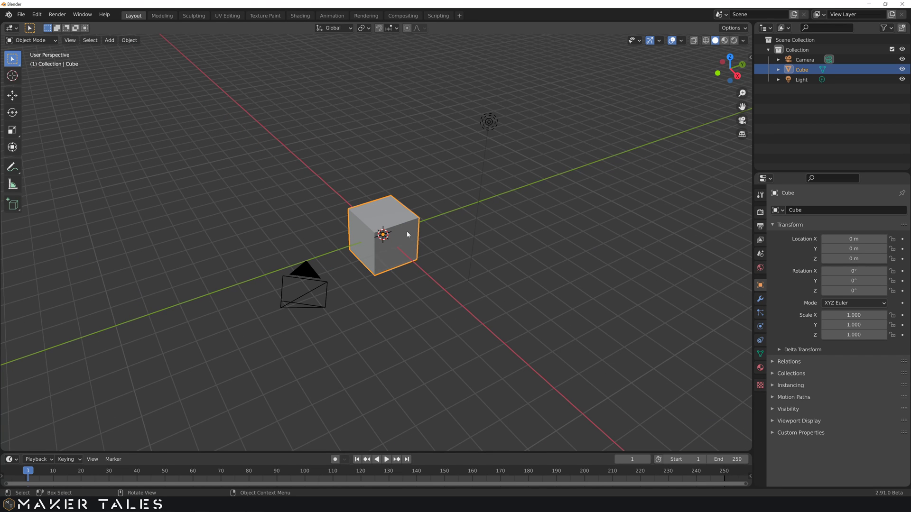
{"action": "middle_click_drag", "start_coordinate": [427, 278], "coordinate": [398, 278]}
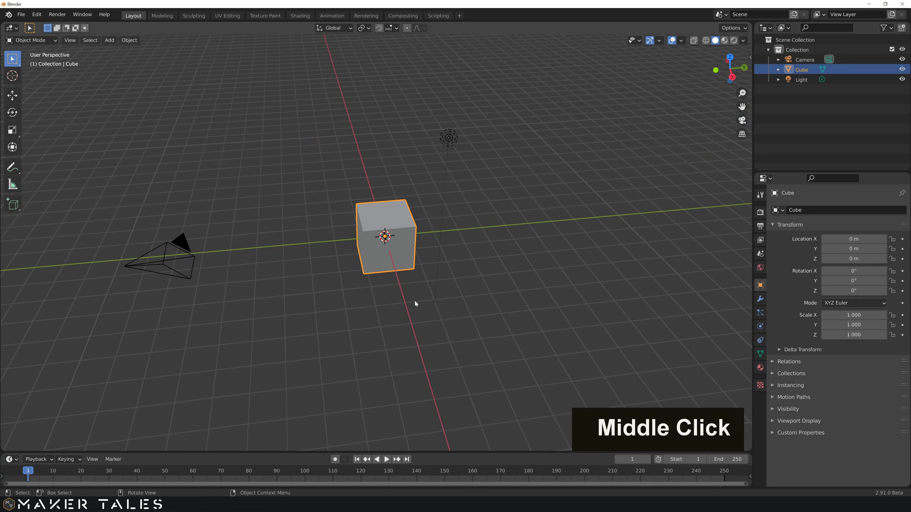
{"action": "key", "text": "alt"}
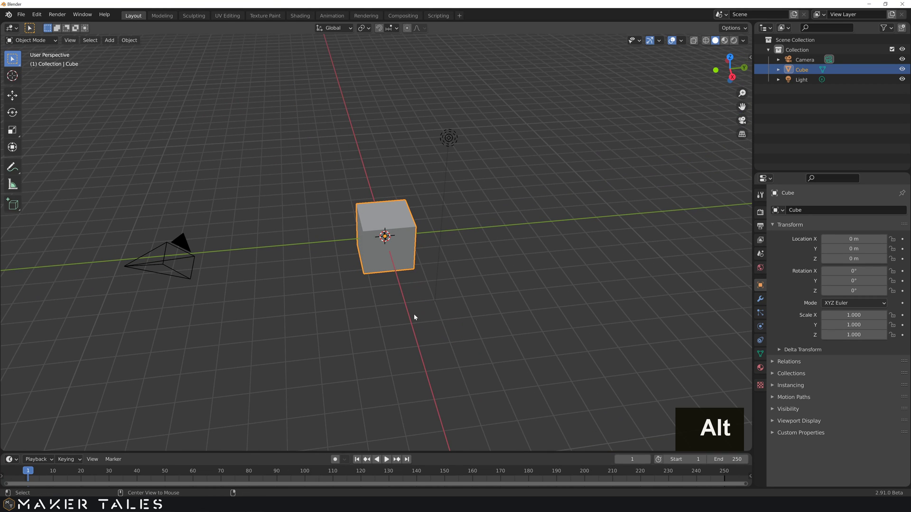
{"action": "middle_click", "coordinate": [414, 317], "text": "alt"}
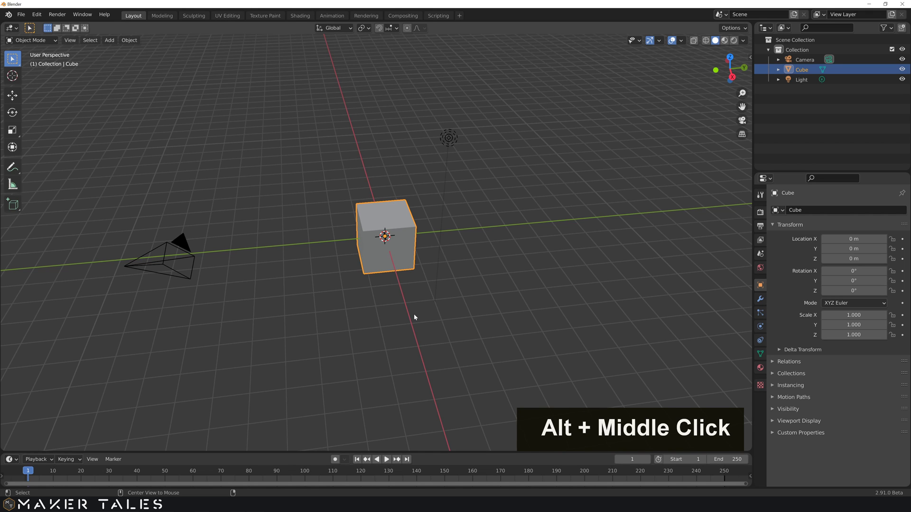
{"action": "middle_click_drag", "start_coordinate": [414, 317], "coordinate": [410, 230], "text": "alt"}
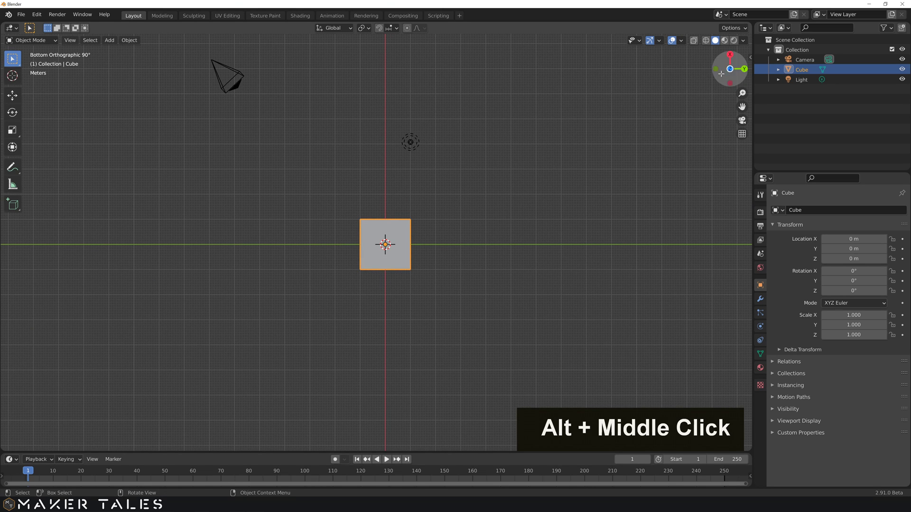
{"action": "key", "text": "alt"}
{"action": "key", "text": "alt"}
{"action": "middle_click", "coordinate": [543, 126], "text": "alt"}
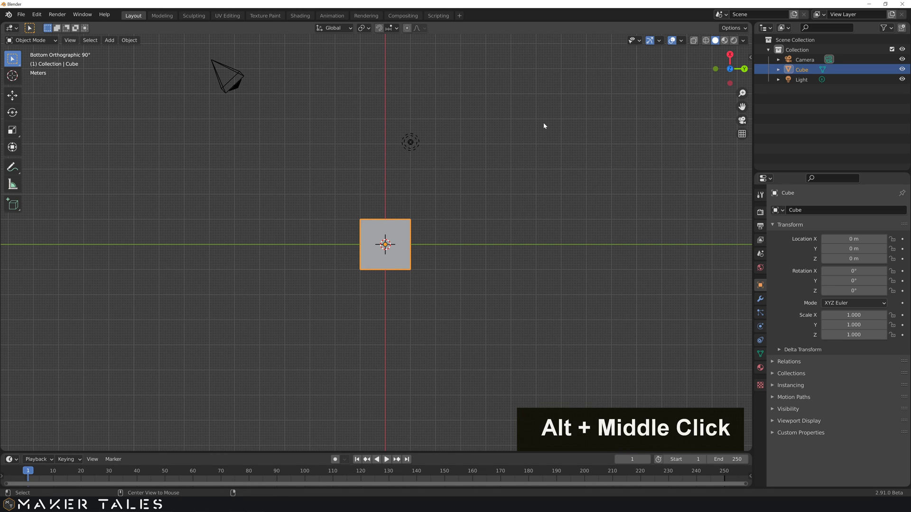
{"action": "middle_click_drag", "start_coordinate": [544, 126], "coordinate": [544, 215], "text": "alt"}
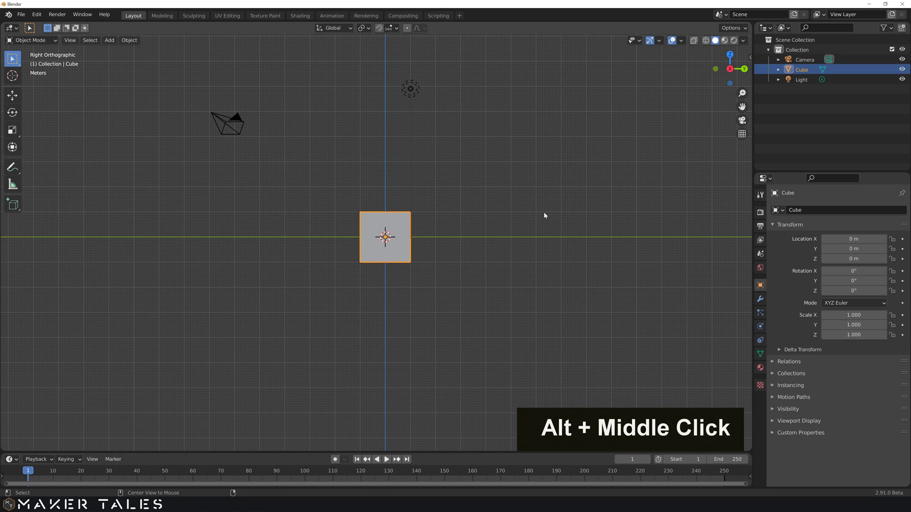
{"action": "middle_click_drag", "start_coordinate": [536, 204], "coordinate": [537, 218], "text": "alt"}
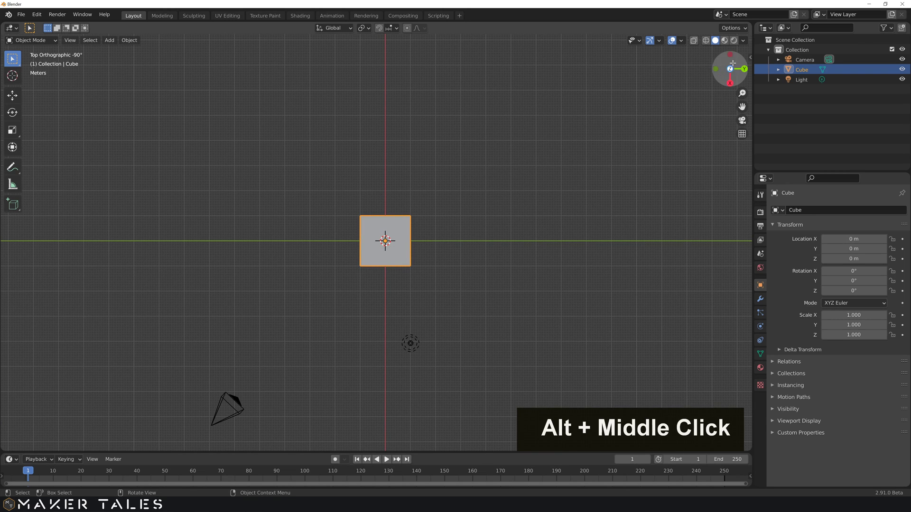
{"action": "middle_click_drag", "start_coordinate": [561, 219], "coordinate": [561, 219], "text": "alt"}
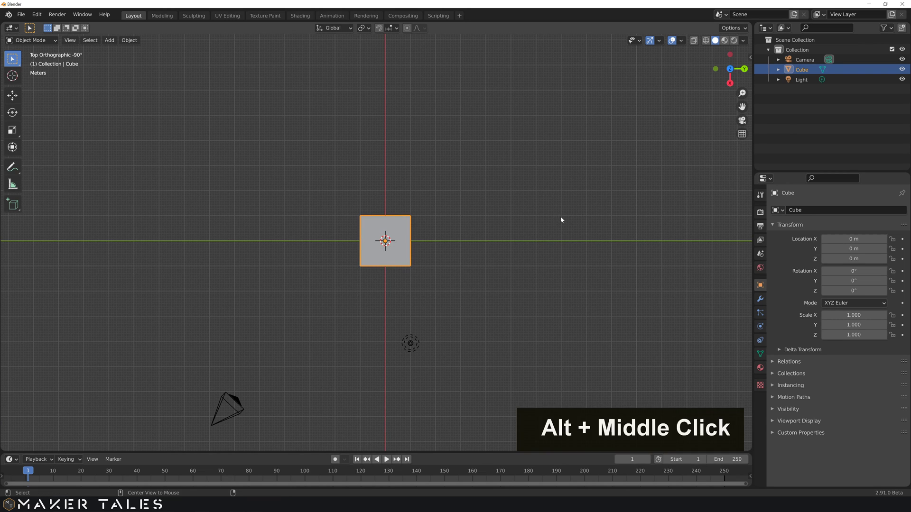
- Snap the view through further axis-aligned sides of the cube, including the right side, and orbit back to perspective
{"action": "middle_click_drag", "start_coordinate": [417, 209], "coordinate": [369, 217], "text": "alt"}
{"action": "middle_click_drag", "start_coordinate": [324, 243], "coordinate": [416, 246], "text": "alt"}
{"action": "middle_click_drag", "start_coordinate": [405, 193], "coordinate": [416, 217], "text": "alt"}
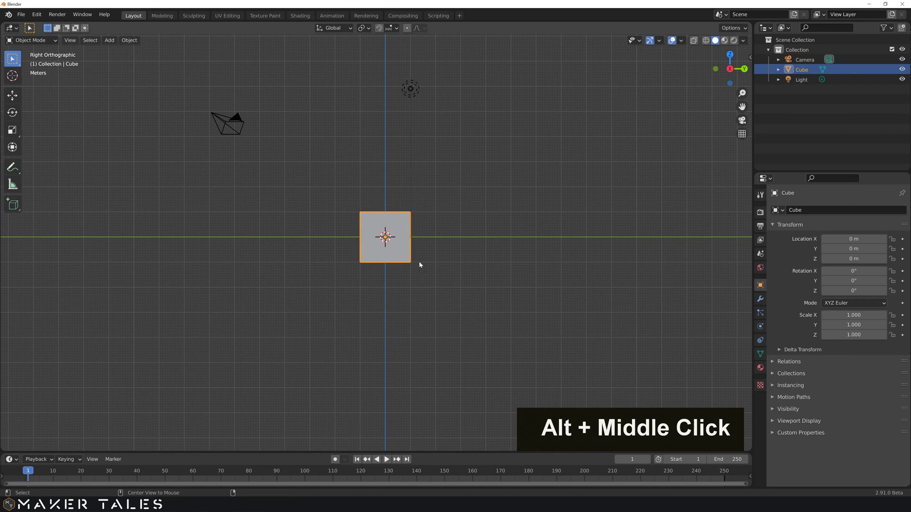
{"action": "middle_click_drag", "start_coordinate": [418, 265], "coordinate": [419, 156], "text": "alt"}
{"action": "middle_click_drag", "start_coordinate": [468, 176], "coordinate": [405, 244], "text": "alt"}
{"action": "middle_click_drag", "start_coordinate": [403, 212], "coordinate": [417, 255]}
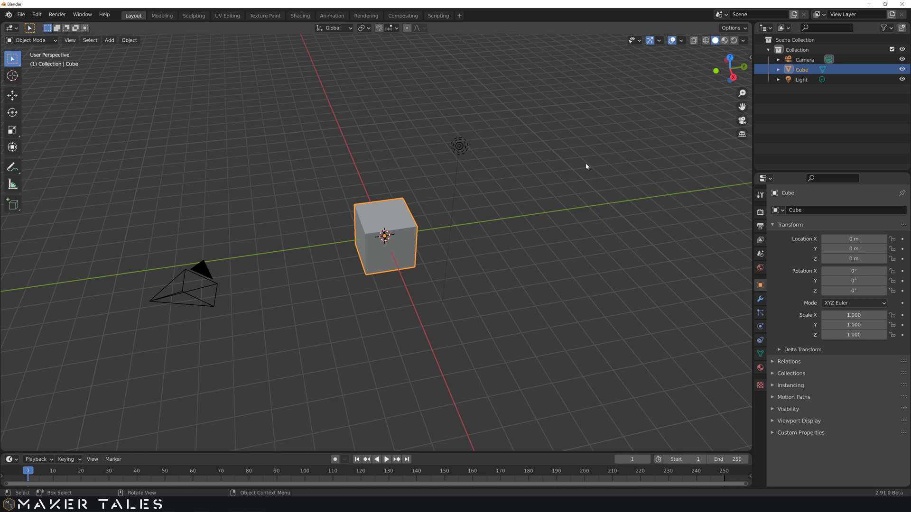
- Move the view far away from the cube, deselect all objects and frame the whole scene in the viewport
{"action": "scroll", "coordinate": [590, 175], "scroll_direction": "down", "scroll_amount": 10}
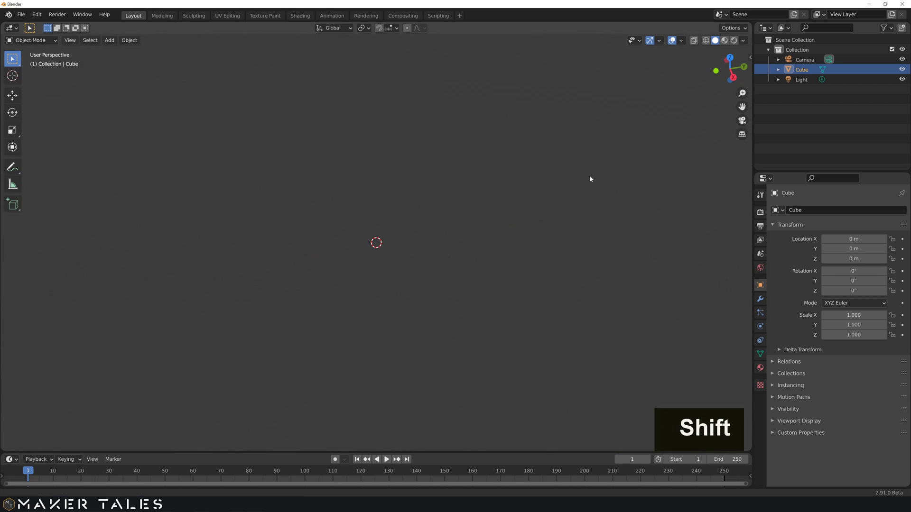
{"action": "middle_click_drag", "start_coordinate": [590, 176], "coordinate": [245, 159], "text": "shift"}
{"action": "scroll", "coordinate": [245, 161], "scroll_direction": "up", "scroll_amount": 1}
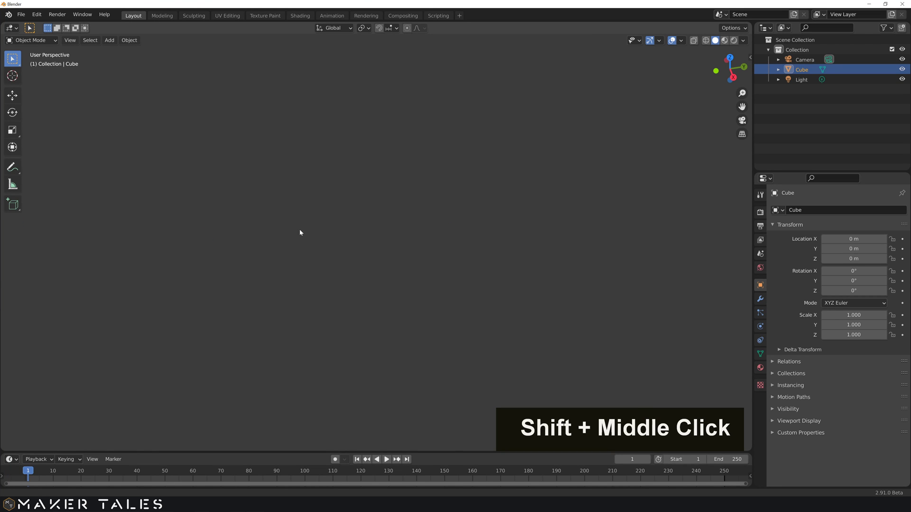
{"action": "scroll", "coordinate": [419, 212], "scroll_direction": "up", "scroll_amount": 5}
{"action": "middle_click_drag", "start_coordinate": [438, 229], "coordinate": [645, 185], "text": "shift"}
{"action": "middle_click_drag", "start_coordinate": [536, 205], "coordinate": [514, 264]}
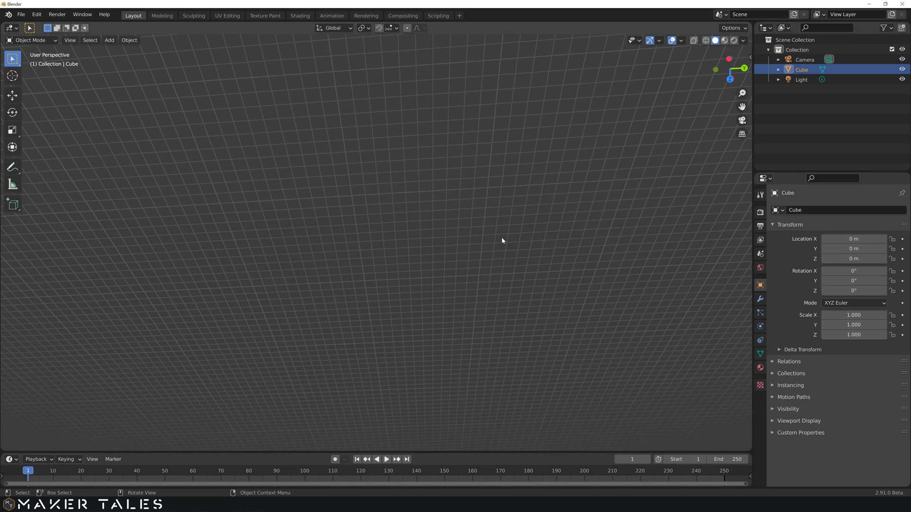
{"action": "left_click", "coordinate": [504, 238]}
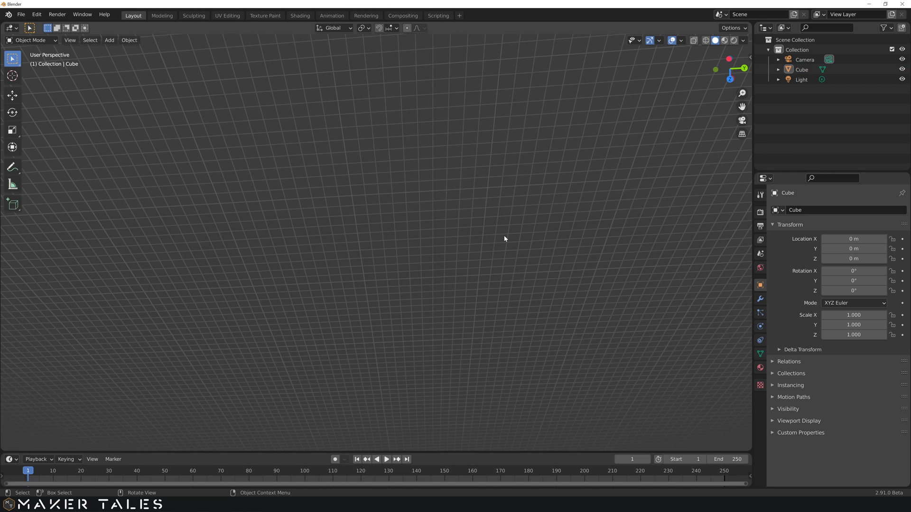
{"action": "key", "text": "Home"}
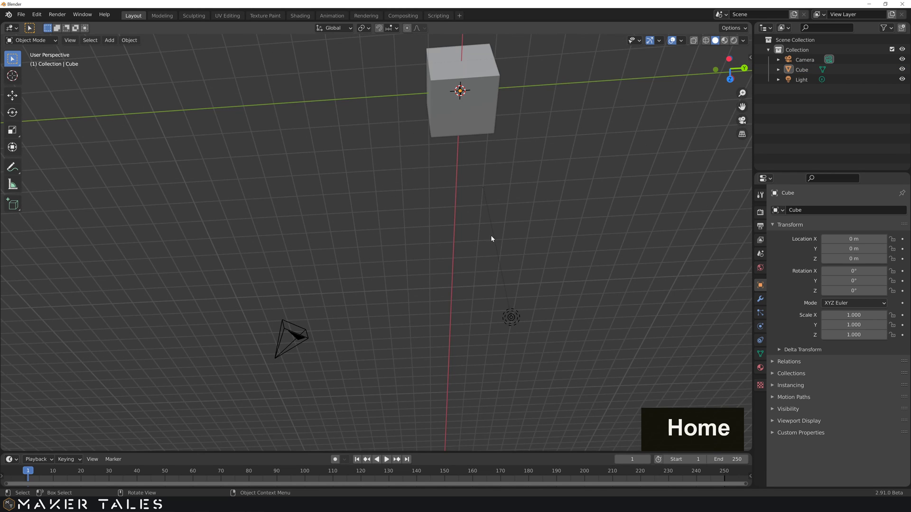
- Pan the view away from the scene objects, select the cube in the outliner and frame it in the viewport
{"action": "middle_click_drag", "start_coordinate": [494, 278], "coordinate": [422, 167]}
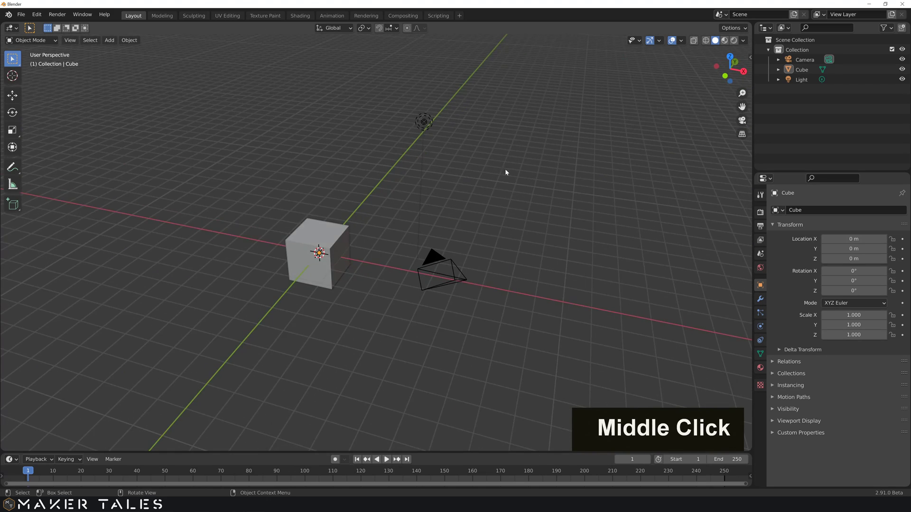
{"action": "middle_click_drag", "start_coordinate": [511, 179], "coordinate": [454, 131], "text": "shift"}
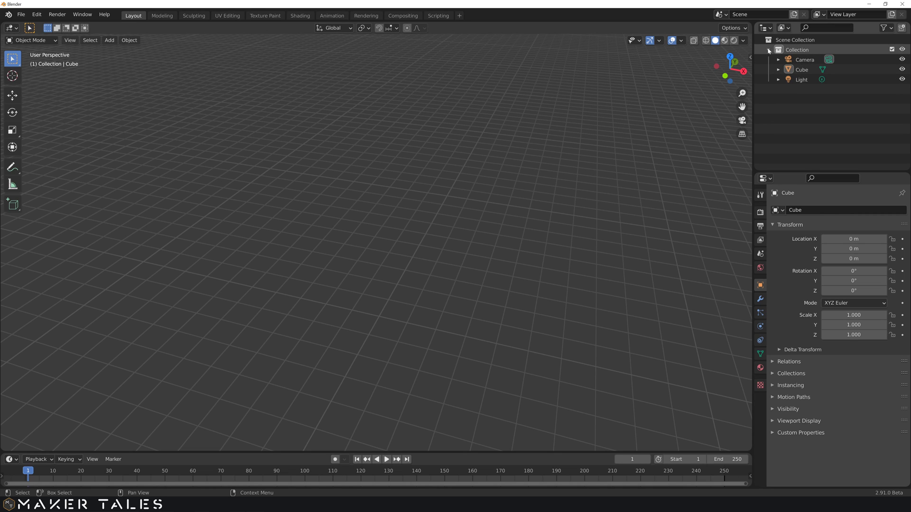
{"action": "left_click", "coordinate": [791, 63]}
{"action": "left_click", "coordinate": [802, 70]}
{"action": "left_click", "coordinate": [803, 80]}
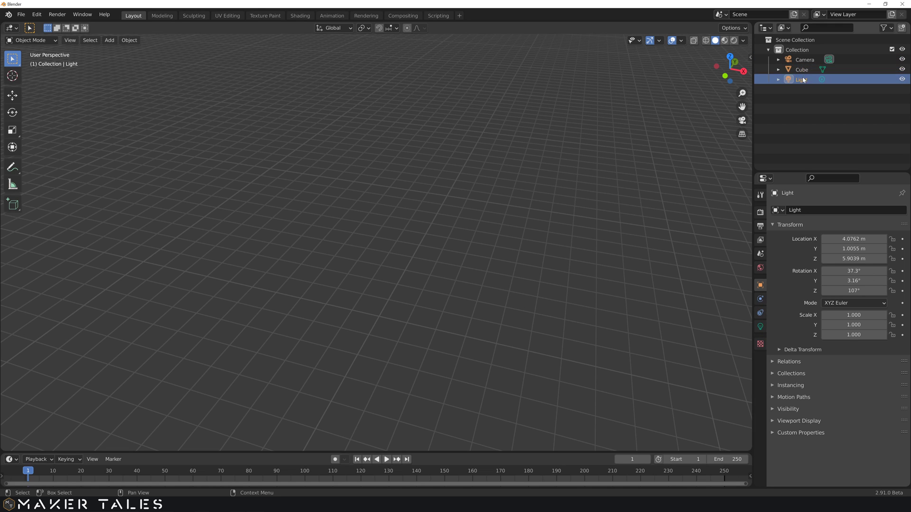
{"action": "left_click", "coordinate": [800, 70]}
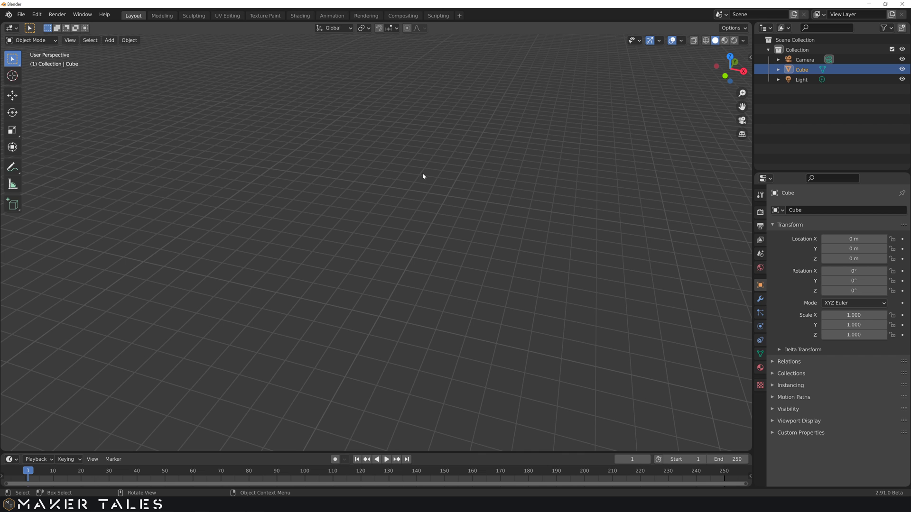
{"action": "key", "text": "KP_Decimal"}
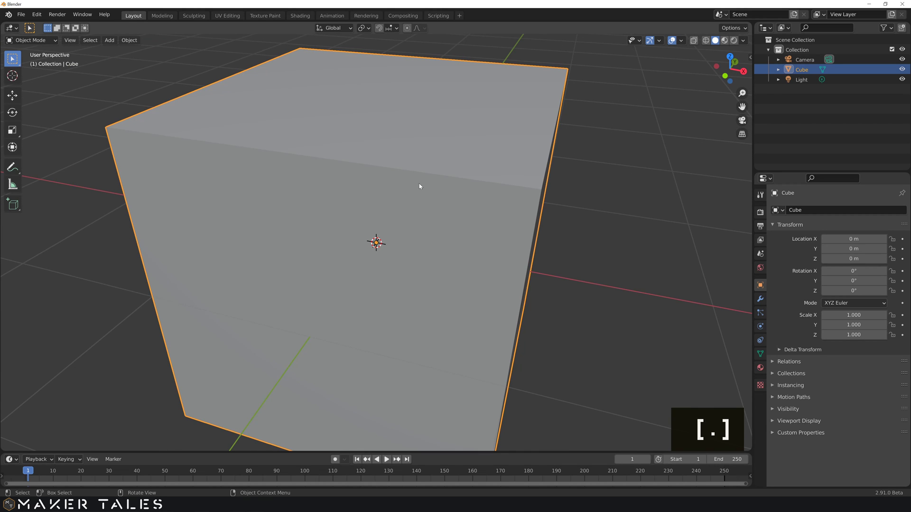
{"action": "scroll", "coordinate": [412, 200], "scroll_direction": "down", "scroll_amount": 7}
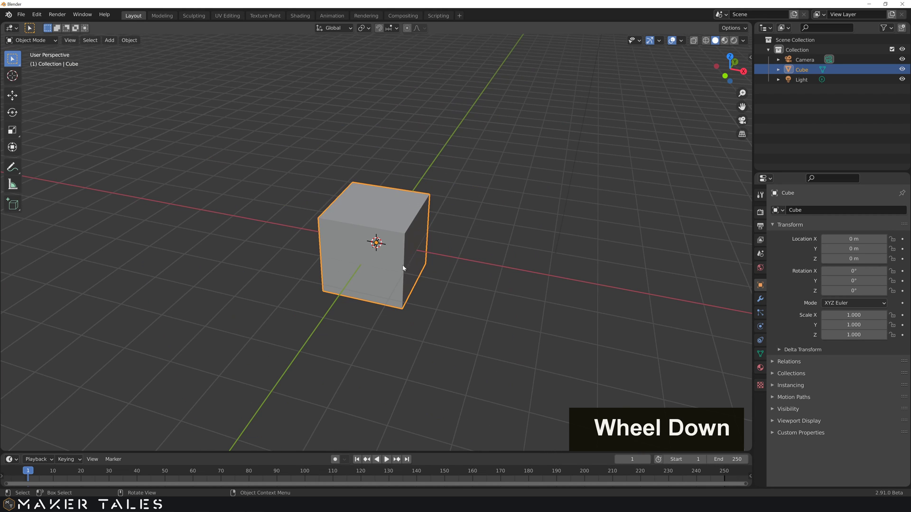
{"action": "scroll", "coordinate": [402, 268], "scroll_direction": "down", "scroll_amount": 3}
{"action": "scroll", "coordinate": [406, 265], "scroll_direction": "up", "scroll_amount": 10}
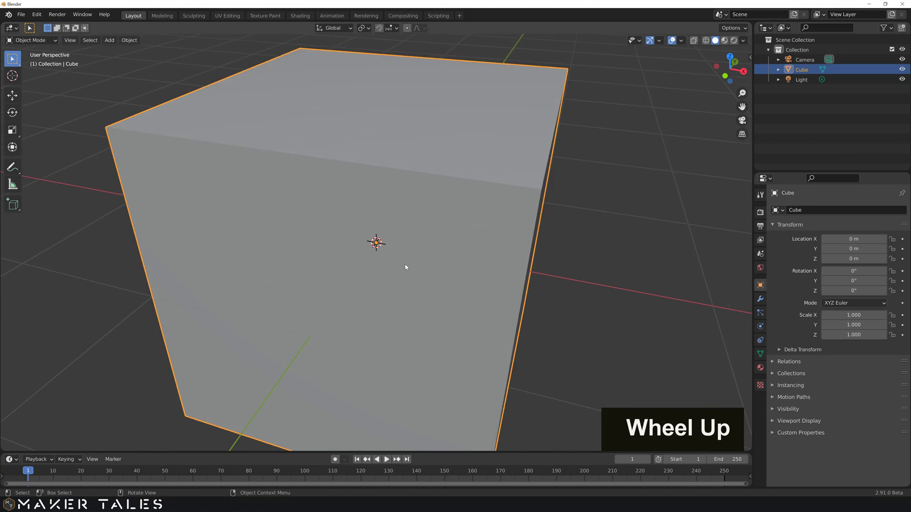
{"action": "scroll", "coordinate": [405, 263], "scroll_direction": "up", "scroll_amount": 2}
{"action": "scroll", "coordinate": [405, 264], "scroll_direction": "down", "scroll_amount": 2}
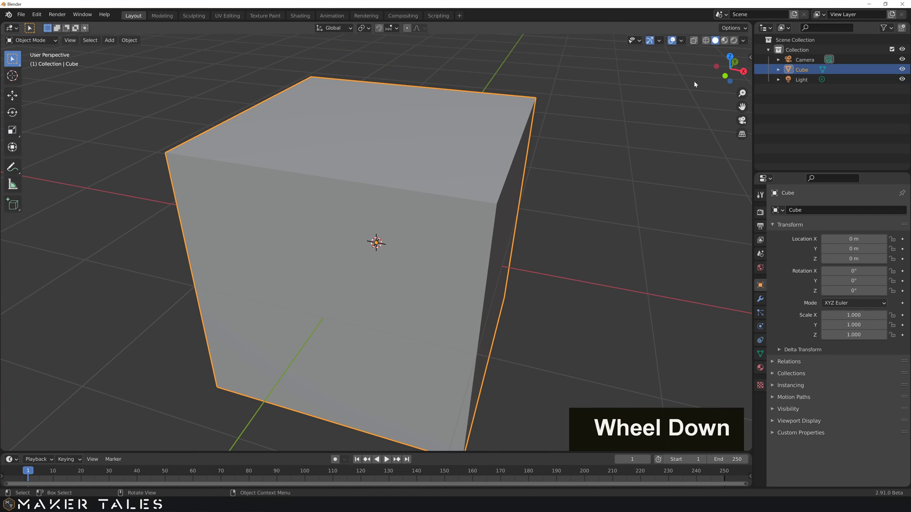
- Select the light in the outliner, frame it in the viewport and orbit around it
{"action": "left_click", "coordinate": [801, 80]}
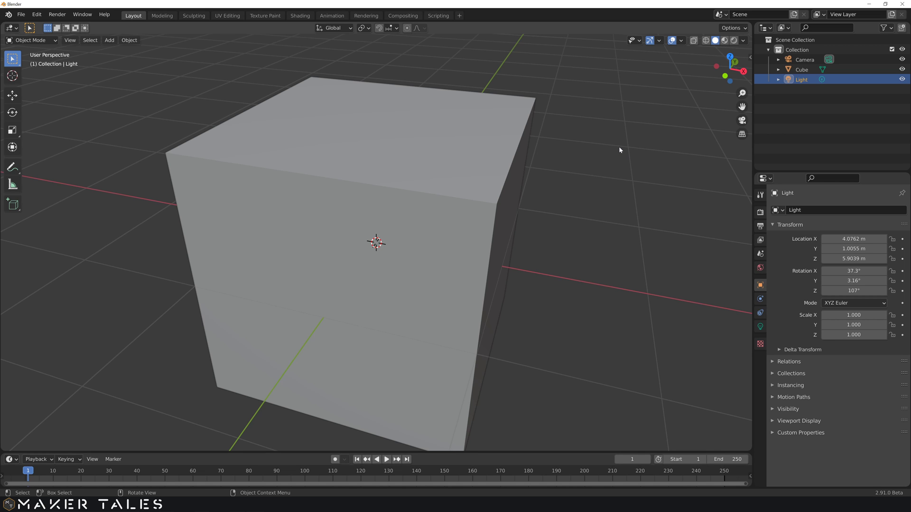
{"action": "key", "text": "KP_Decimal"}
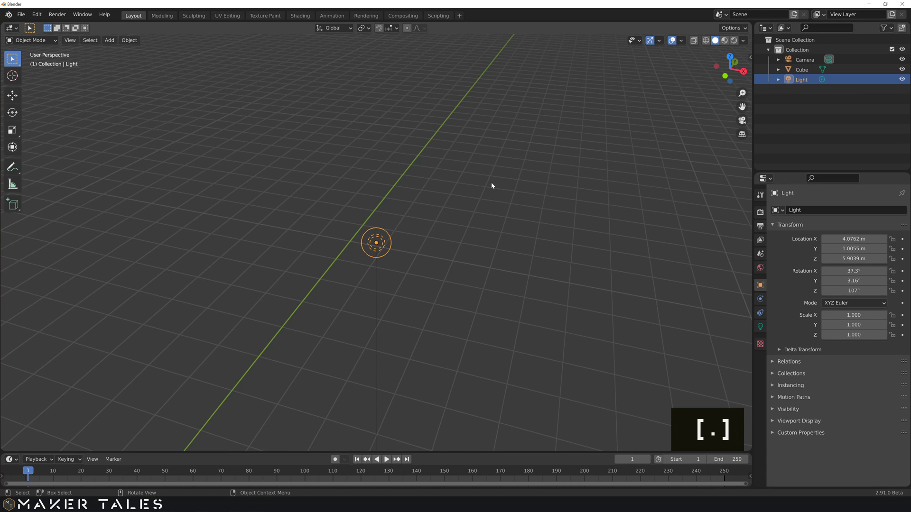
{"action": "middle_click_drag", "start_coordinate": [499, 222], "coordinate": [429, 246]}
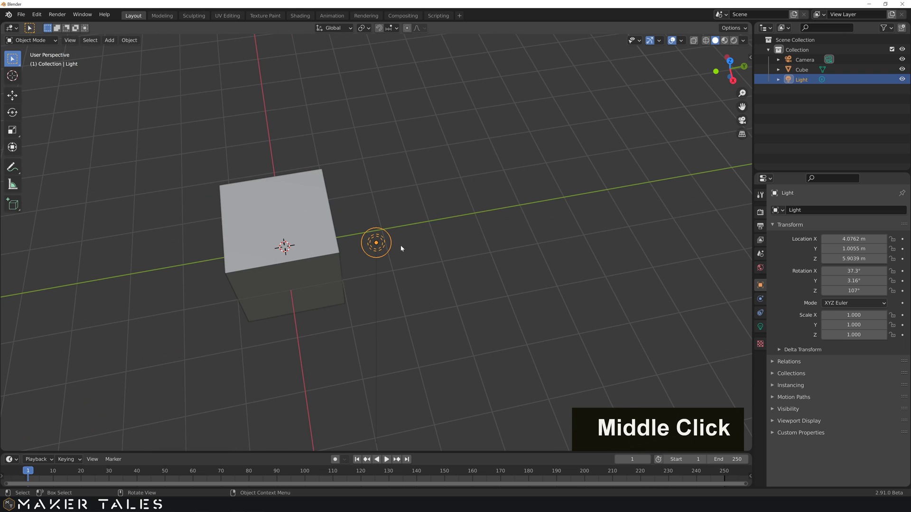
- Select the cube directly in the viewport and frame it
{"action": "left_click", "coordinate": [237, 287]}
{"action": "key", "text": "KP_Decimal"}
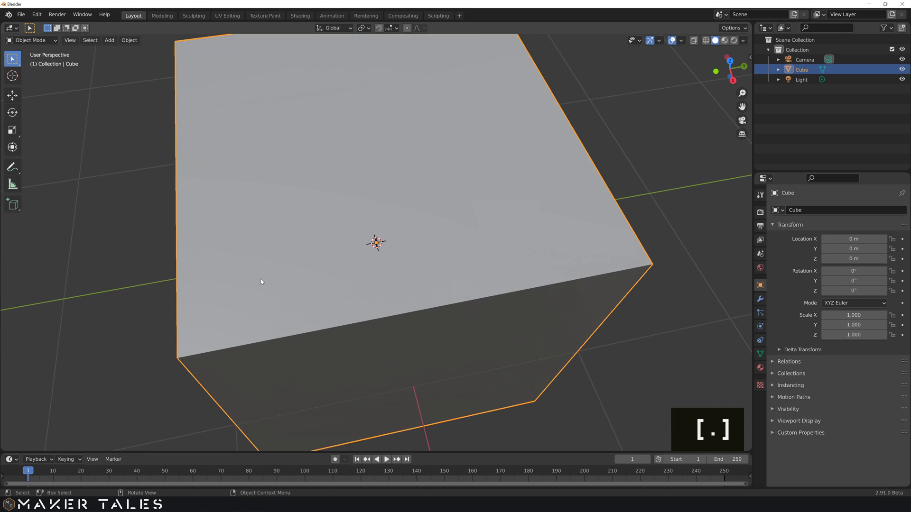
{"action": "scroll", "coordinate": [366, 265], "scroll_direction": "down", "scroll_amount": 10}
{"action": "middle_click_drag", "start_coordinate": [382, 270], "coordinate": [394, 240]}
- Move the view far off the scene, deselect the cube, and reset the 3D cursor to the world origin while framing all objects
{"action": "middle_click_drag", "start_coordinate": [443, 222], "coordinate": [246, 272], "text": "shift"}
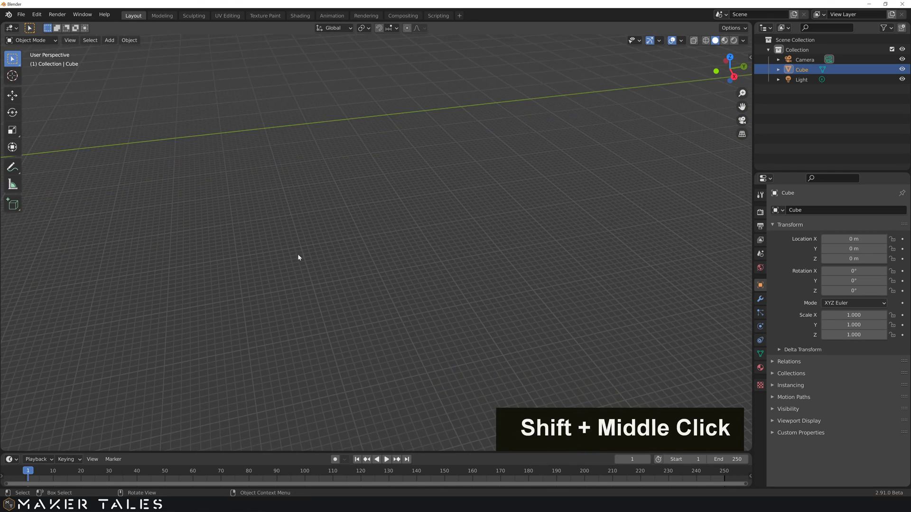
{"action": "scroll", "coordinate": [298, 254], "scroll_direction": "up", "scroll_amount": 3}
{"action": "scroll", "coordinate": [325, 255], "scroll_direction": "up", "scroll_amount": 3}
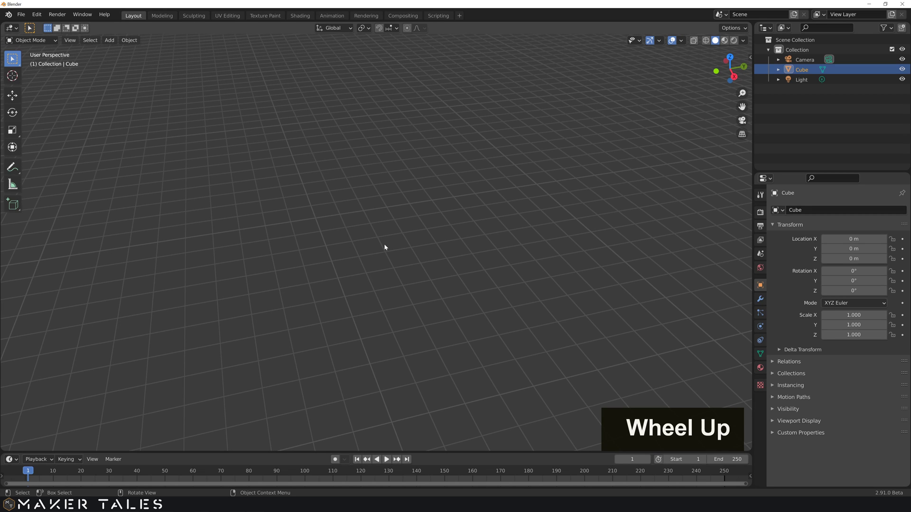
{"action": "left_click", "coordinate": [428, 239]}
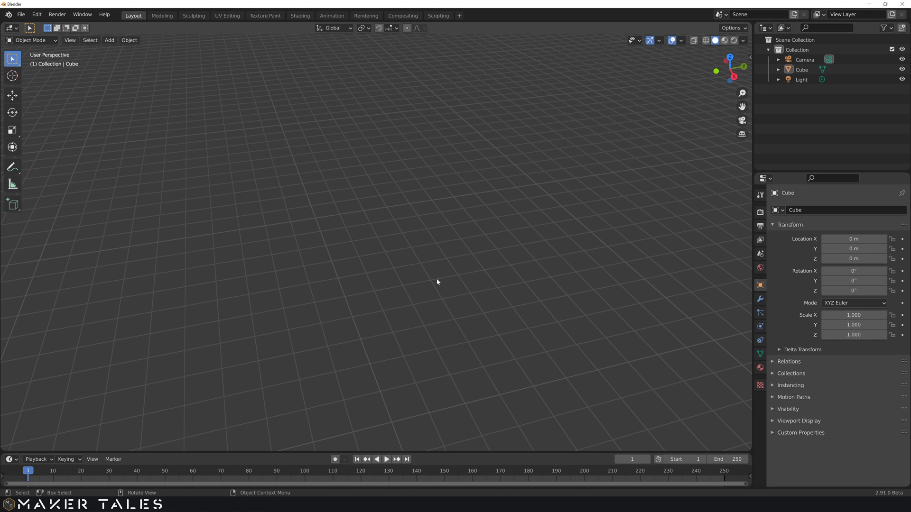
{"action": "key", "text": "shift+c"}
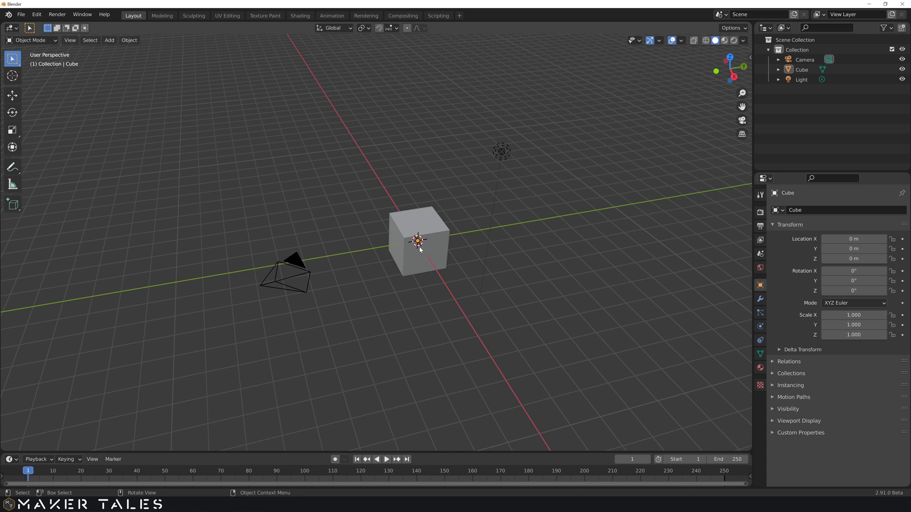
{"action": "scroll", "coordinate": [420, 249], "scroll_direction": "up", "scroll_amount": 3}
{"action": "scroll", "coordinate": [414, 259], "scroll_direction": "down", "scroll_amount": 3}
{"action": "mouse_move", "coordinate": [396, 274]}
{"action": "middle_mouse_down"}
{"action": "mouse_move", "coordinate": [465, 274]}
{"action": "mouse_move", "coordinate": [376, 272]}
{"action": "mouse_move", "coordinate": [390, 276]}
{"action": "middle_mouse_up"}
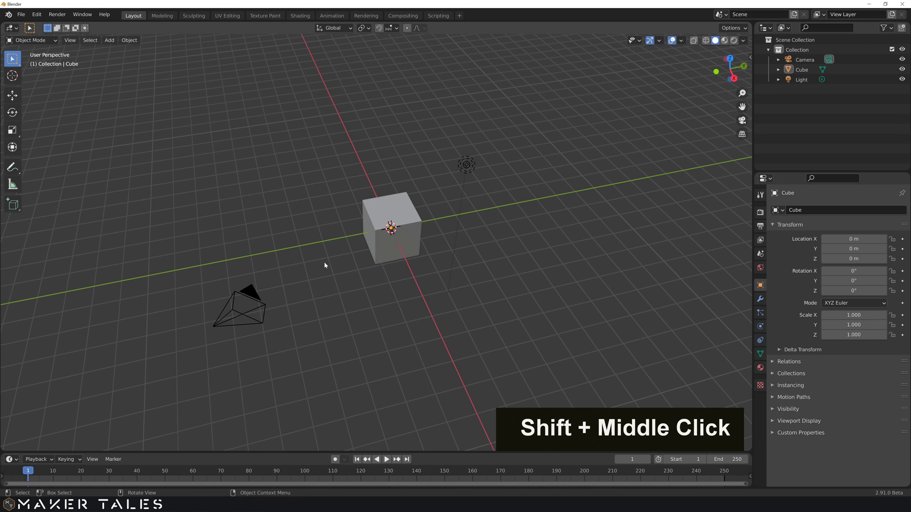
- Select and frame the cube, pan away from it, and recentre the 3D cursor with the whole scene in view
{"action": "left_click", "coordinate": [380, 243]}
{"action": "key", "text": "KP_Decimal"}
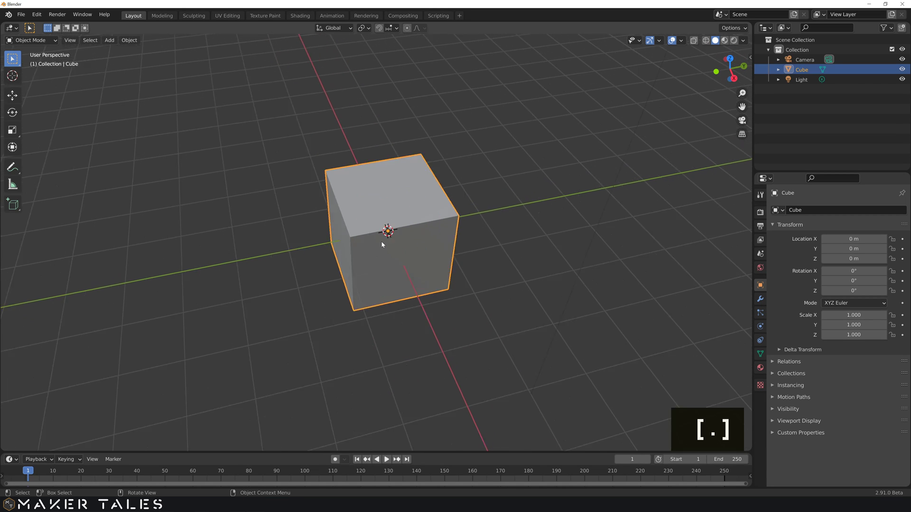
{"action": "scroll", "coordinate": [382, 245], "scroll_direction": "down", "scroll_amount": 6}
{"action": "middle_click_drag", "start_coordinate": [455, 246], "coordinate": [59, 252]}
{"action": "middle_click_drag", "start_coordinate": [179, 268], "coordinate": [608, 191], "text": "shift"}
{"action": "key", "text": "shift+c"}
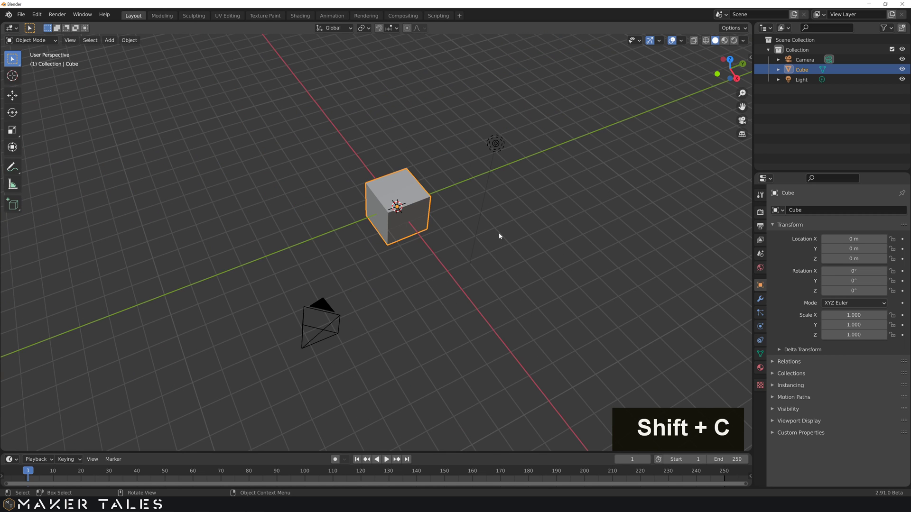
{"action": "scroll", "coordinate": [500, 246], "scroll_direction": "down", "scroll_amount": 3}
{"action": "middle_click_drag", "start_coordinate": [500, 255], "coordinate": [500, 248]}
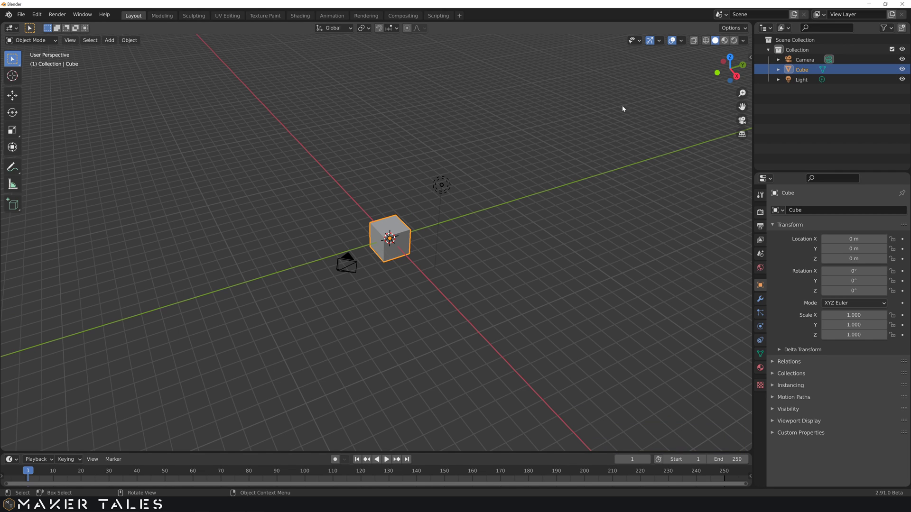
- Deselect the cube, snap the view through the top, bottom and right orthographic directions, and orbit back to perspective
{"action": "left_click", "coordinate": [456, 219]}
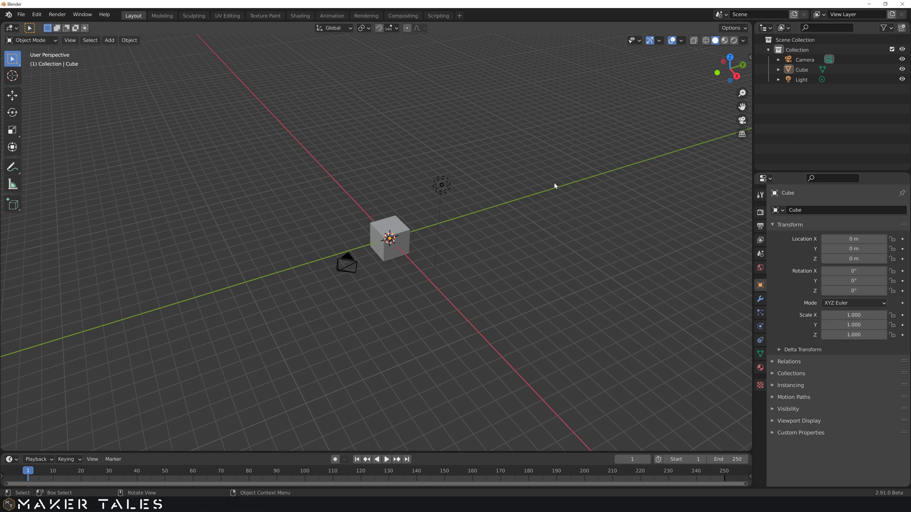
{"action": "key", "text": "KP_7"}
{"action": "key", "text": "KP_9"}
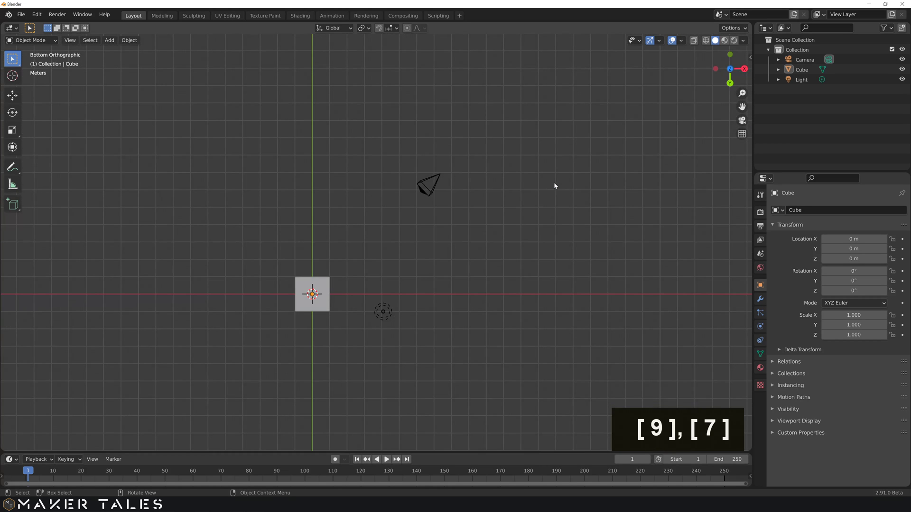
{"action": "middle_click_drag", "start_coordinate": [552, 217], "coordinate": [475, 45]}
{"action": "middle_click_drag", "start_coordinate": [484, 162], "coordinate": [477, 268], "text": "alt"}
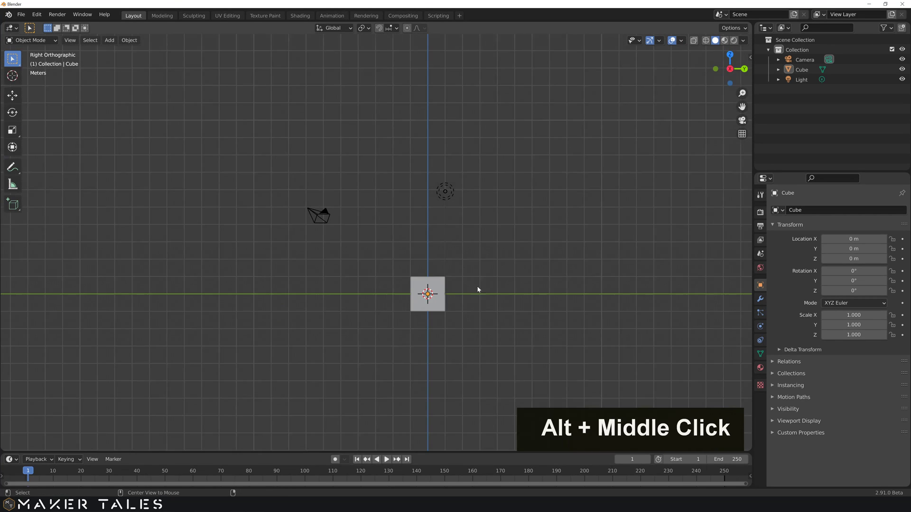
{"action": "middle_click_drag", "start_coordinate": [496, 325], "coordinate": [488, 229], "text": "alt"}
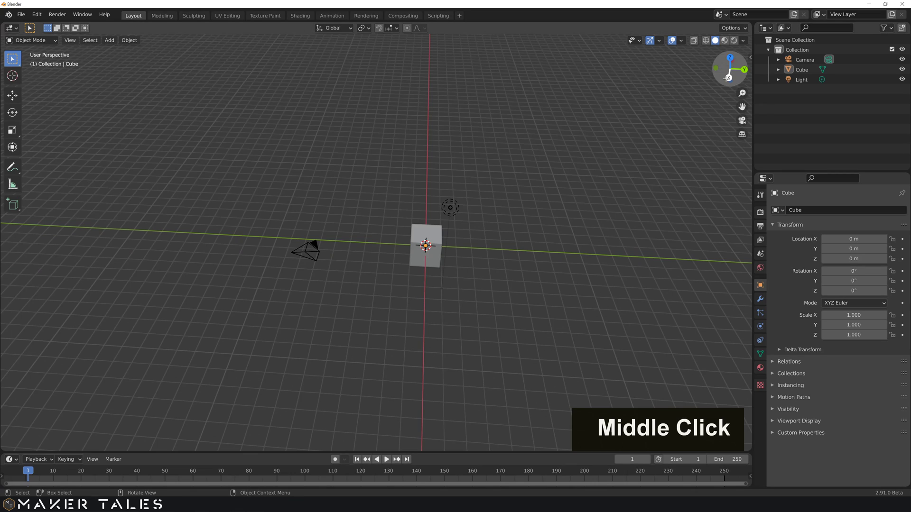